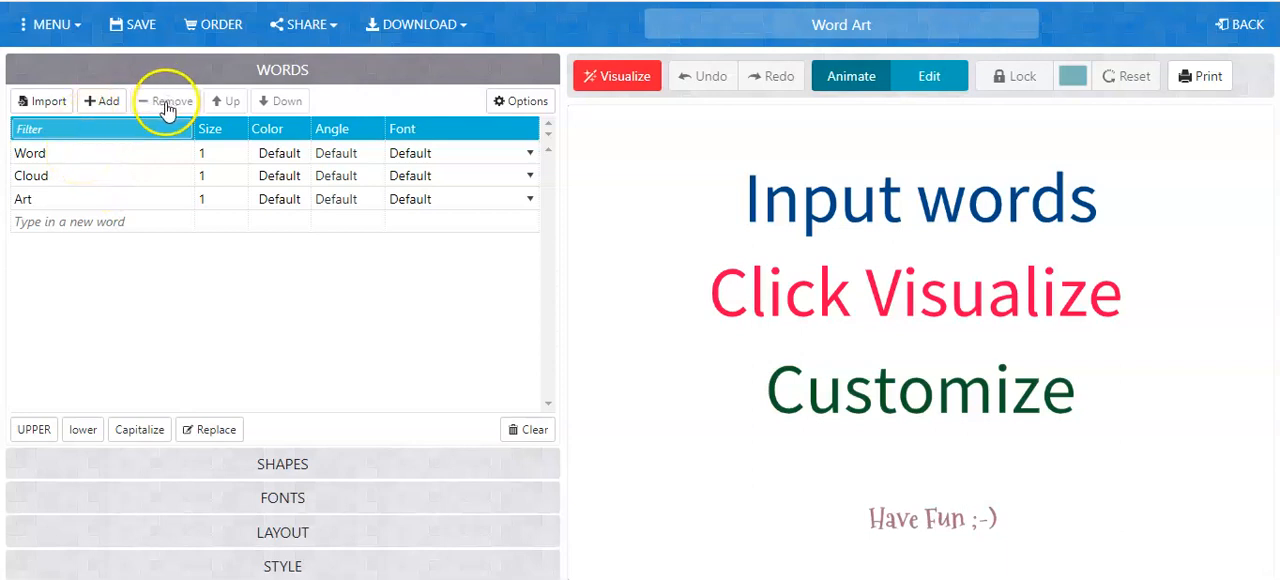
# Remove the "Word" entry from the word list and replace "Cloud" with the teacher's title and surname.
pyautogui.click(105, 152)
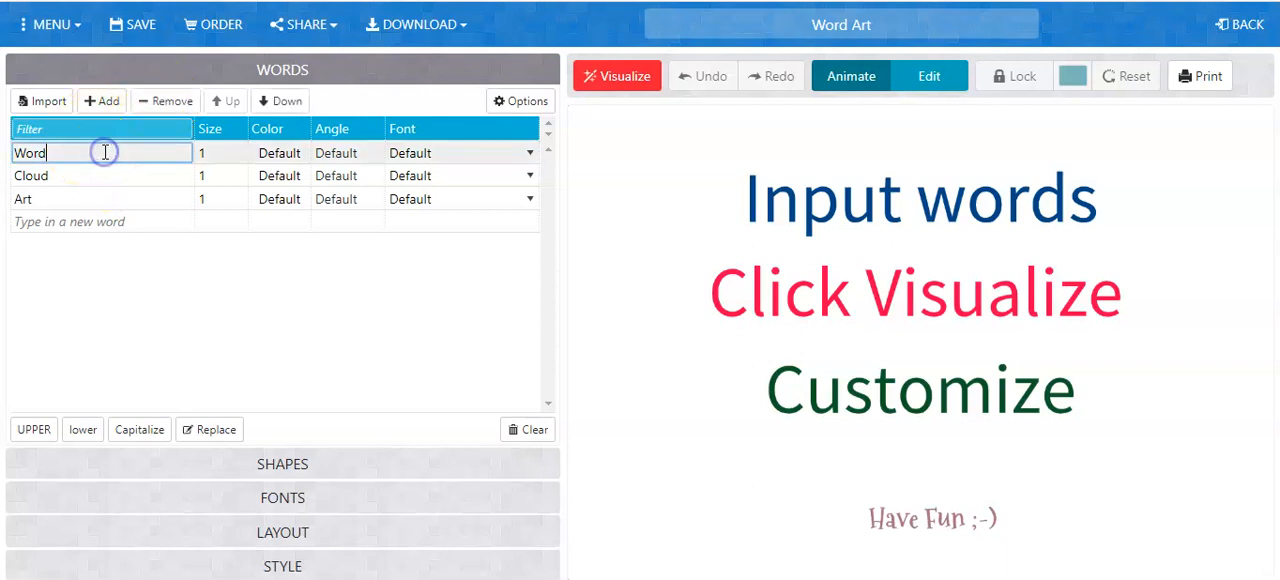
pyautogui.click(170, 102)
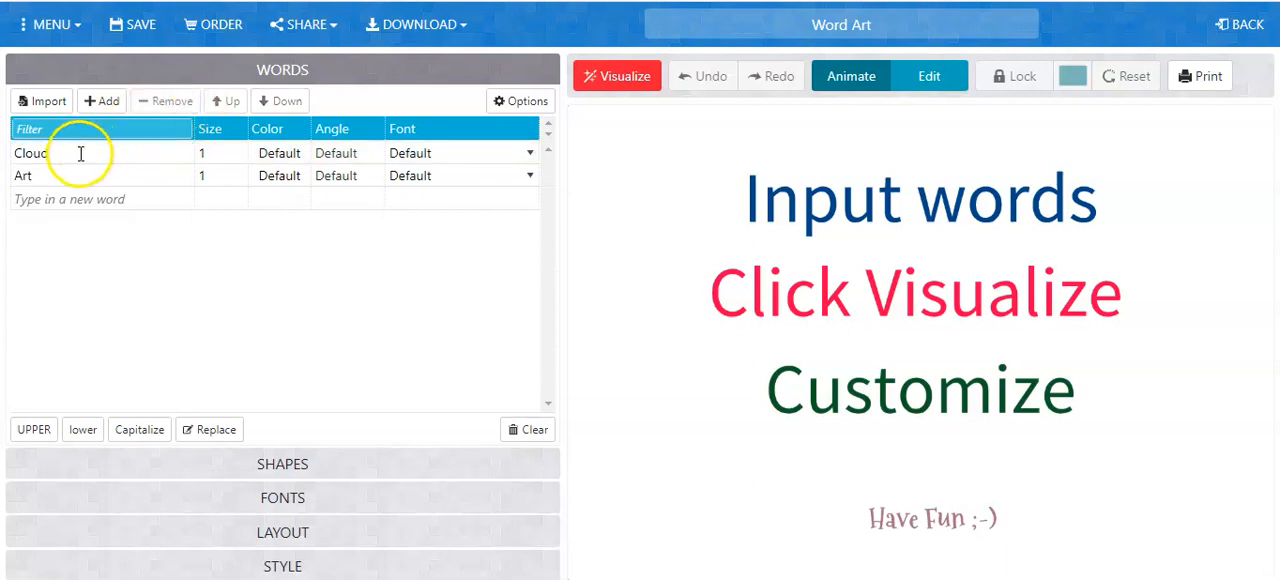
pyautogui.doubleClick(28, 153)
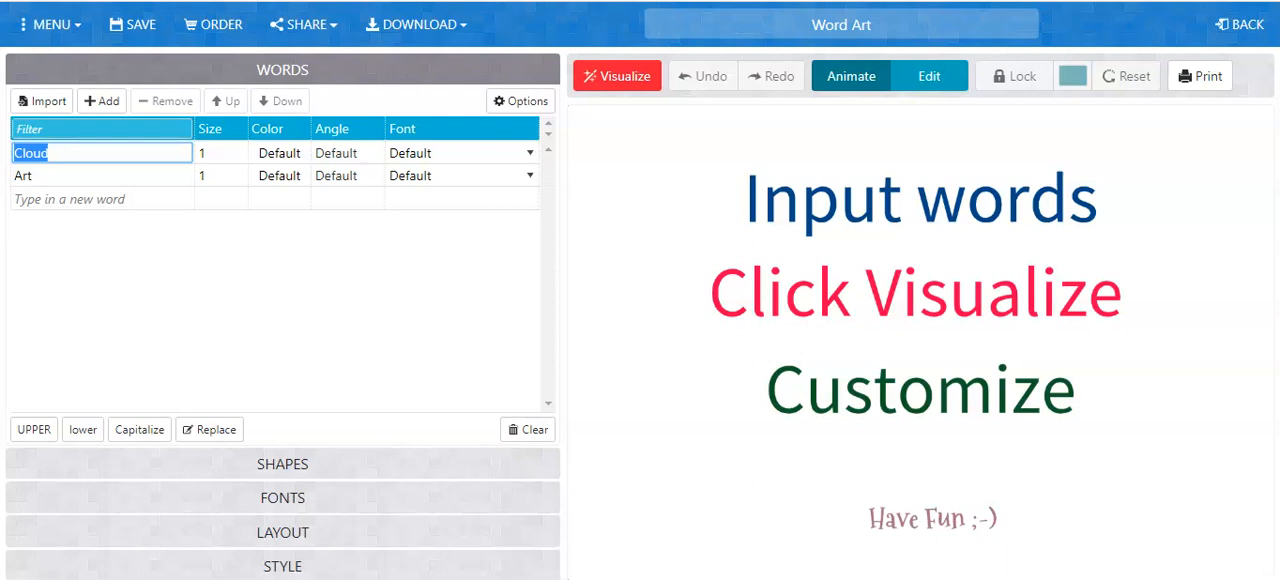
pyautogui.write('Mr. Panza')
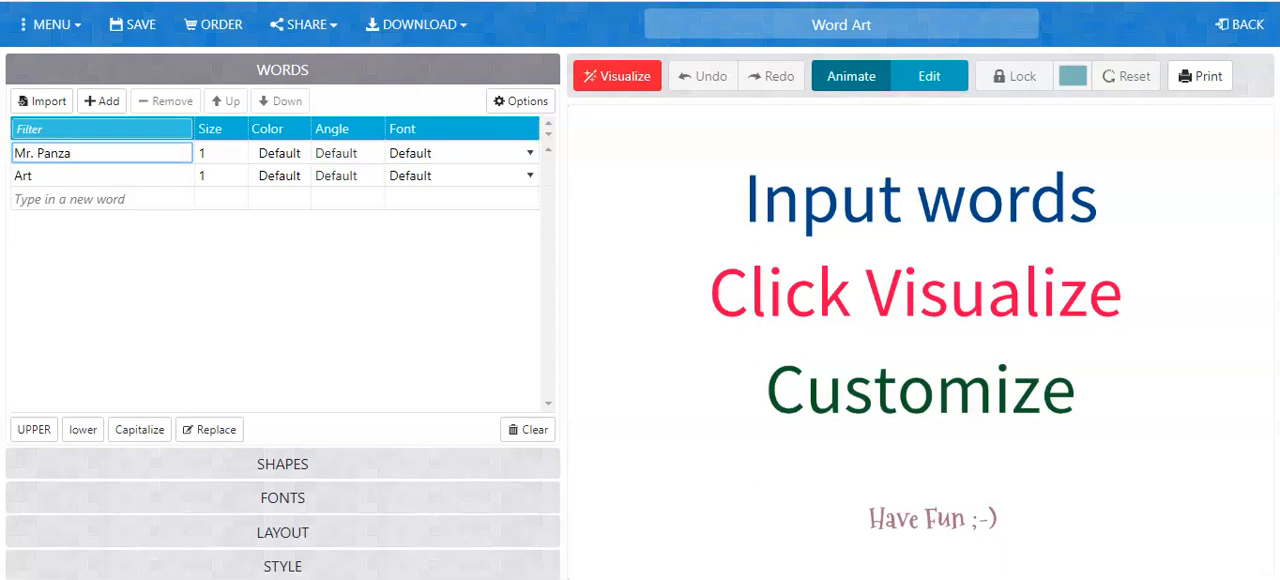
# Replace the "Art" entry with "Teacher" and add "Husband" as a new word in the list.
pyautogui.click(50, 175)
pyautogui.write('Teacher')
pyautogui.click(75, 199)
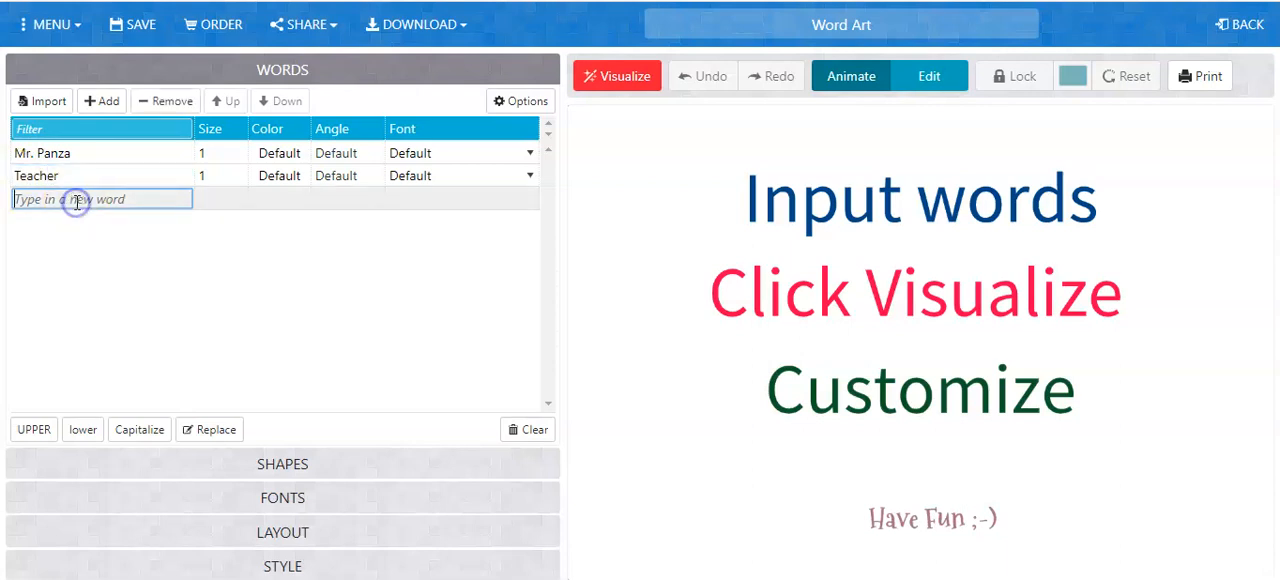
pyautogui.write('Husband')
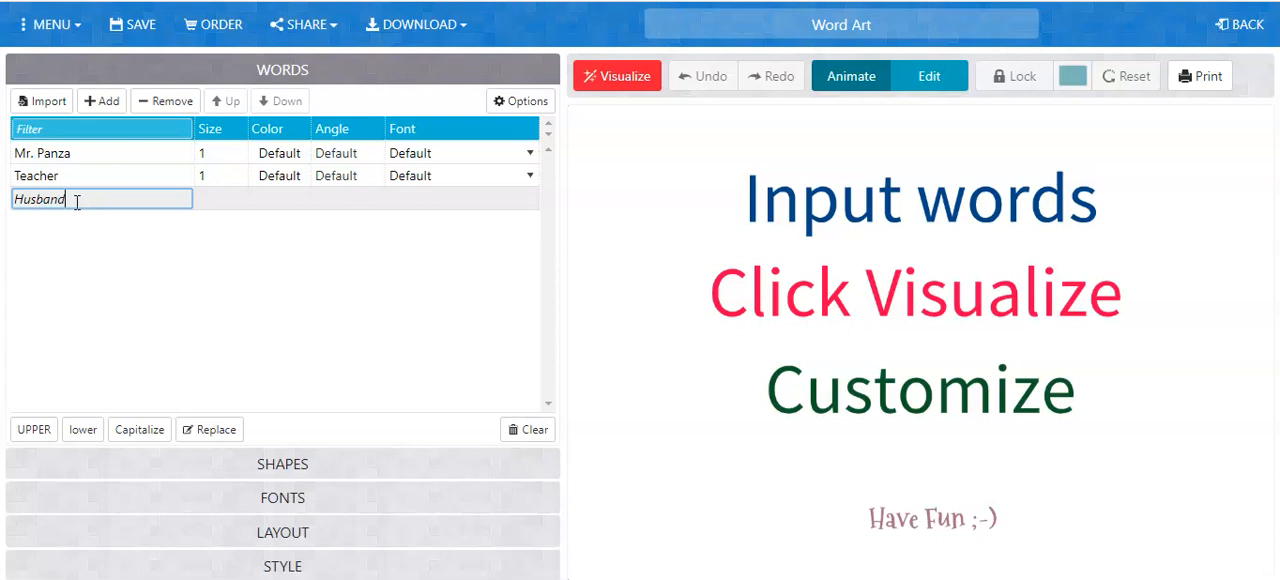
pyautogui.click(109, 260)
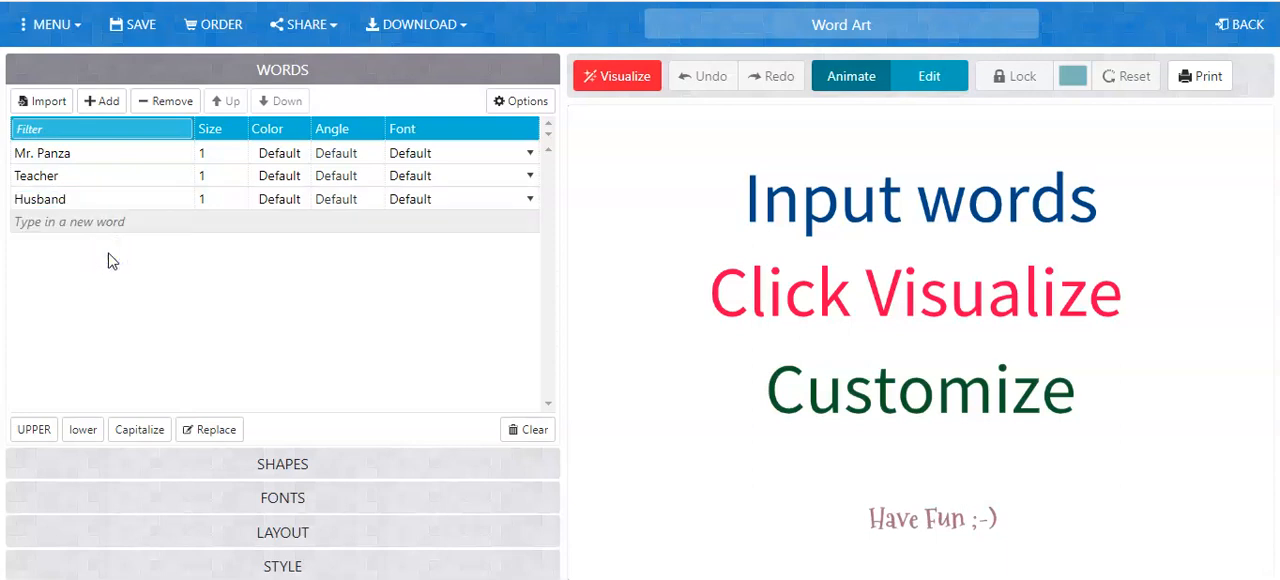
pyautogui.click(98, 222)
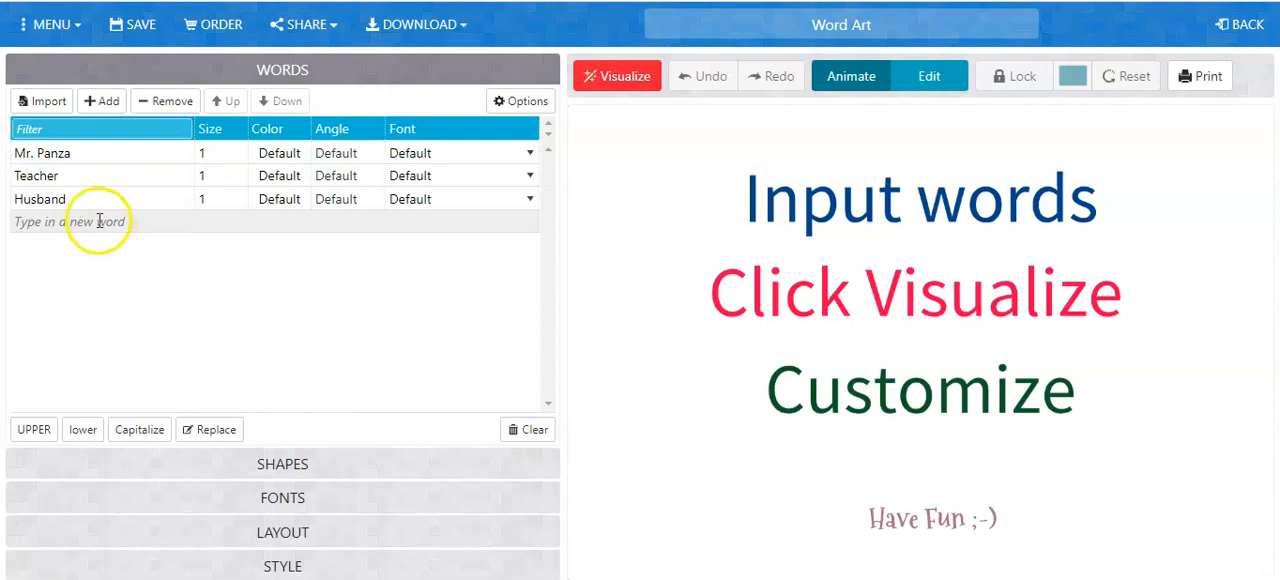
pyautogui.click(100, 222)
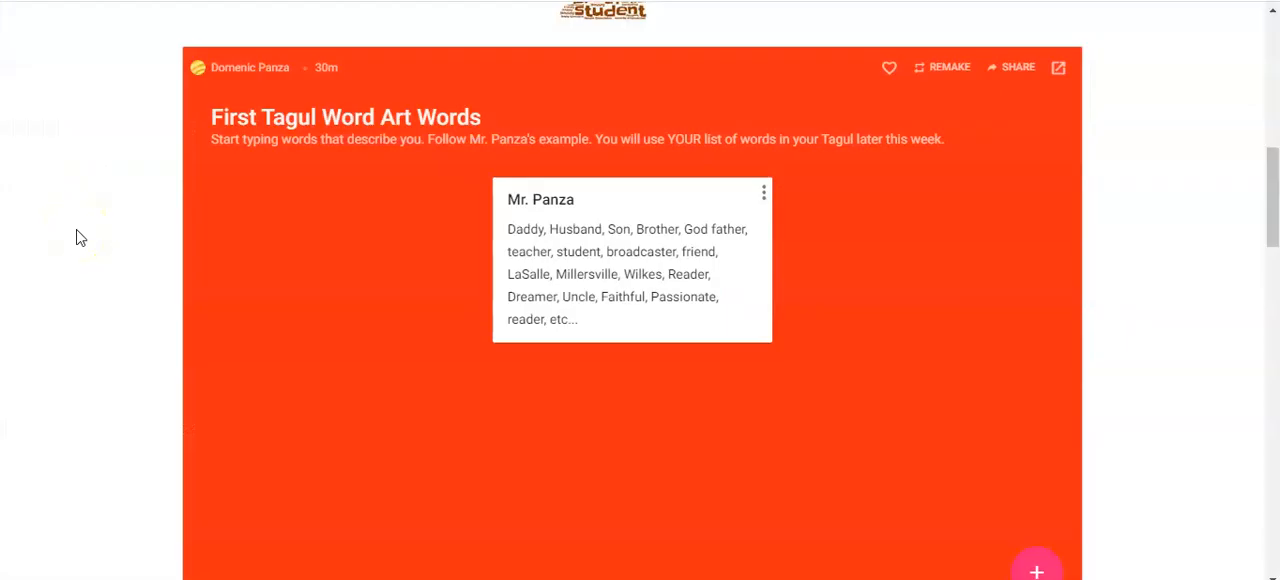
# On the "First Tagul Word Art Words" board, add a post titled with the student's full name and containing "Daughter, student".
pyautogui.click(1036, 568)
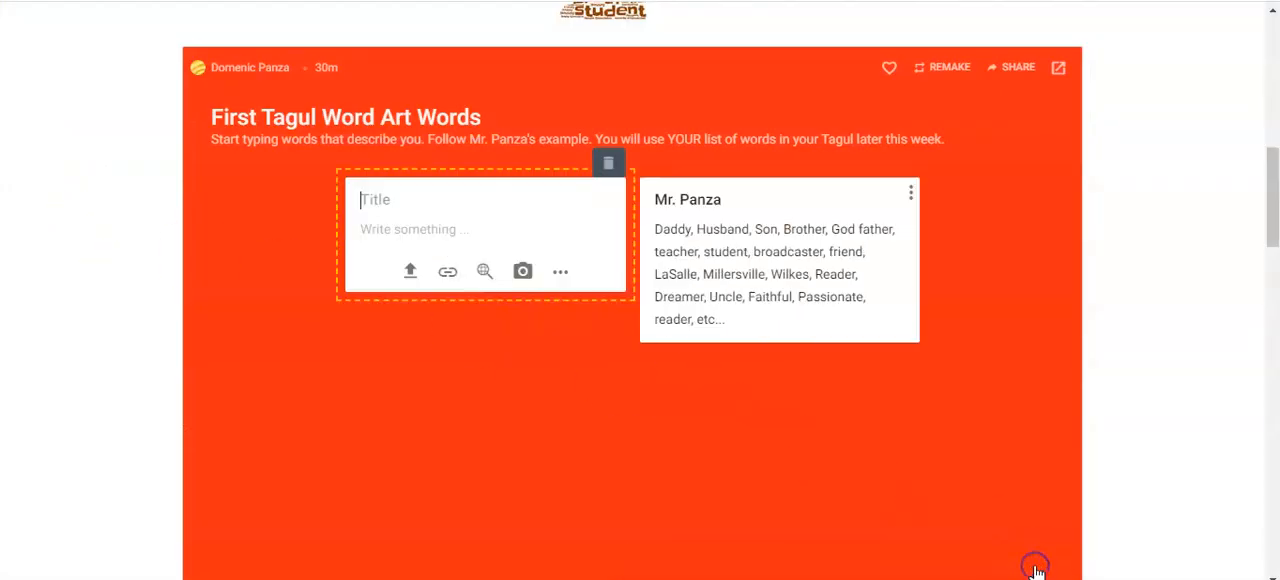
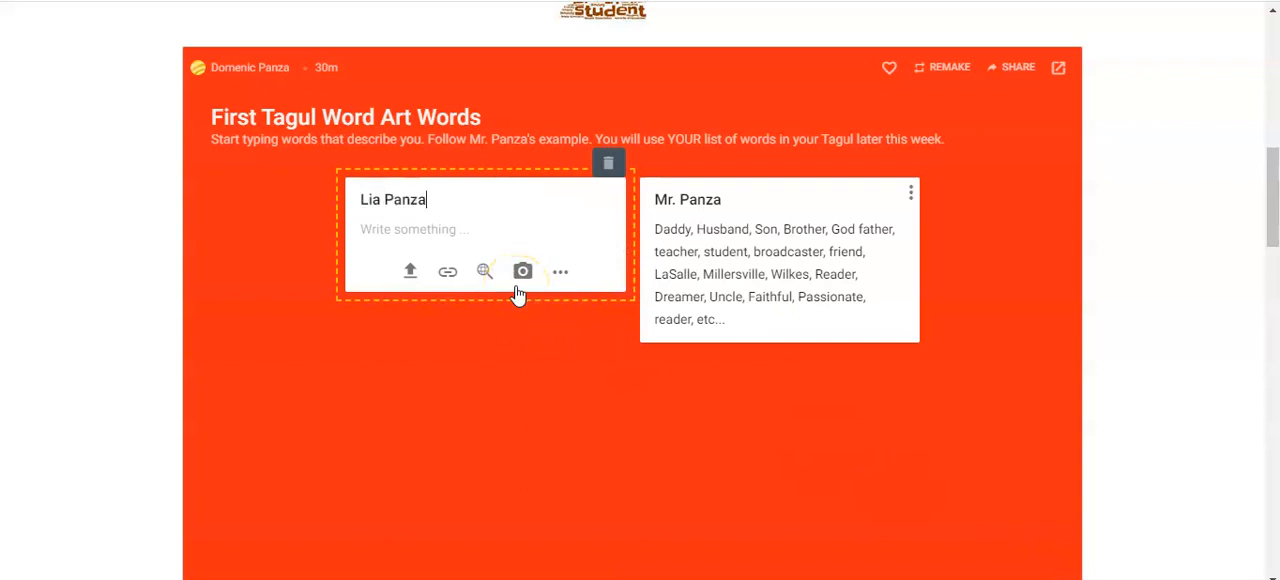
pyautogui.click(458, 231)
pyautogui.write('Daughter')
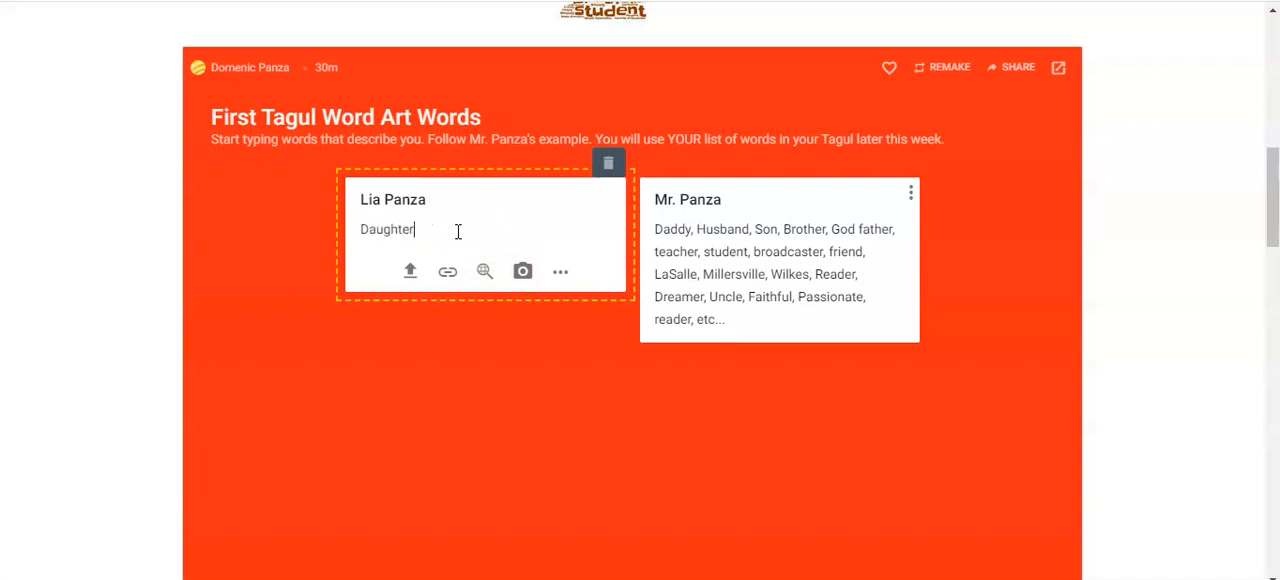
pyautogui.write(', student')
pyautogui.click(568, 336)
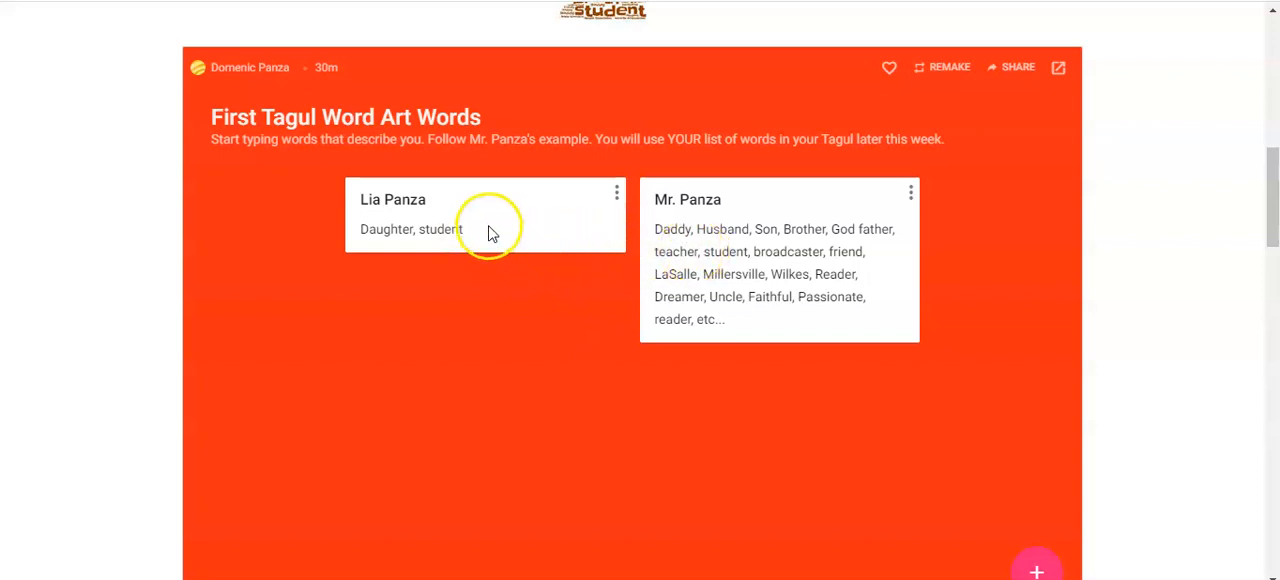
# Reopen the student's post and append ", Artist" to its list of descriptive words.
pyautogui.click(445, 227)
pyautogui.click(480, 229)
pyautogui.write(', Artist')
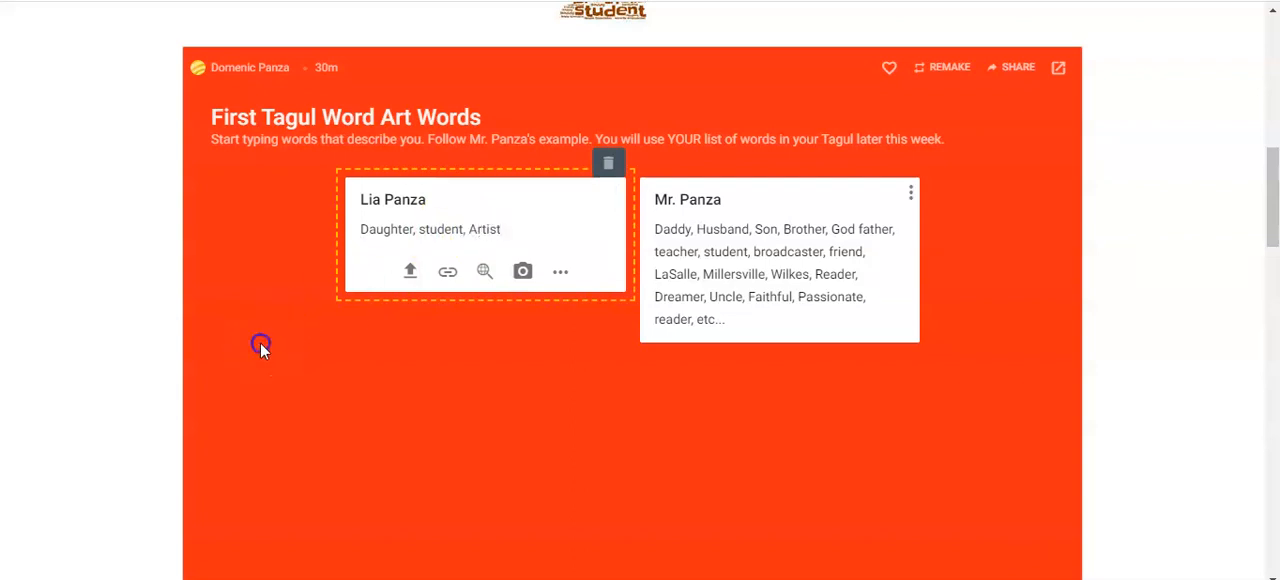
pyautogui.click(260, 345)
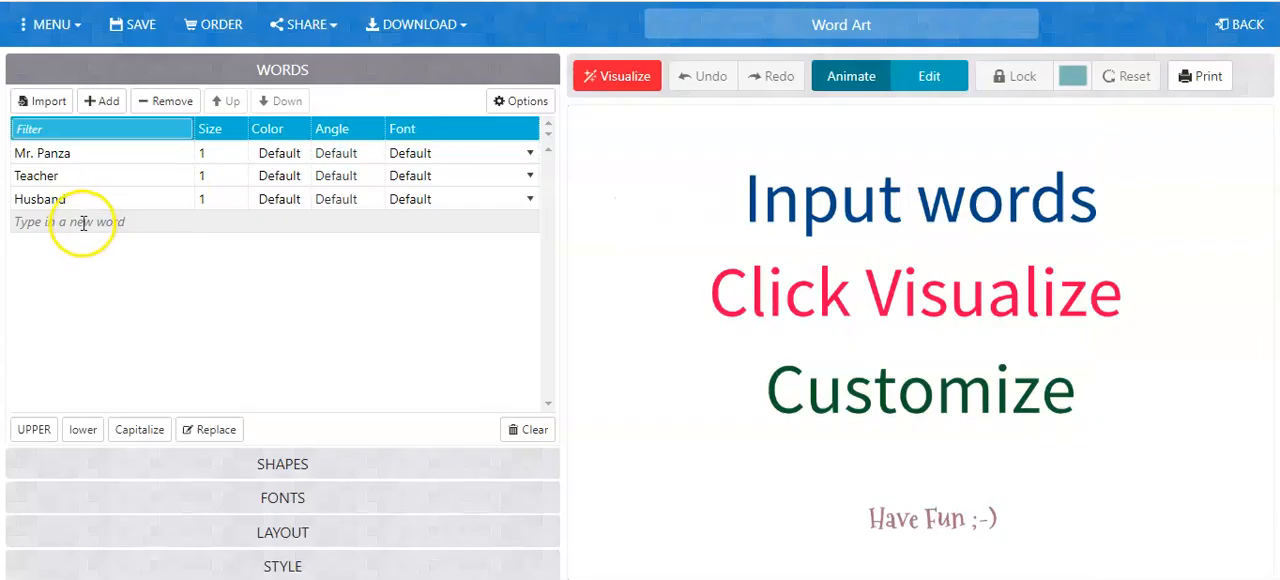
# Back in the Word Art editor, add "Brother", "son" and "Father" as new words in the list.
pyautogui.click(86, 221)
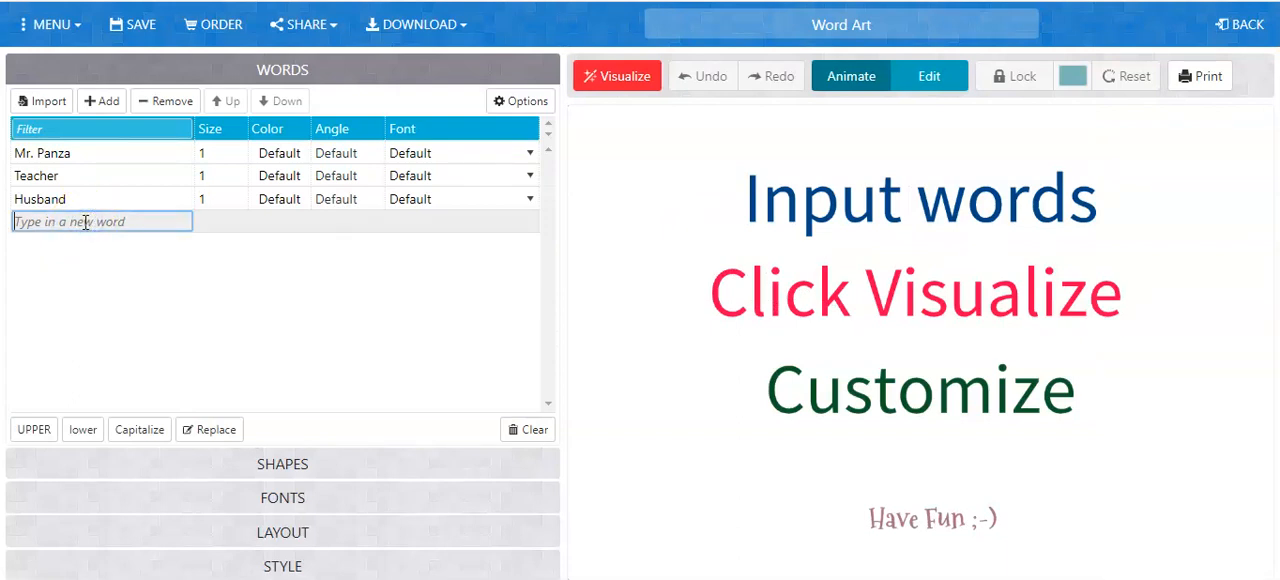
pyautogui.write('Brother')
pyautogui.press('Return')
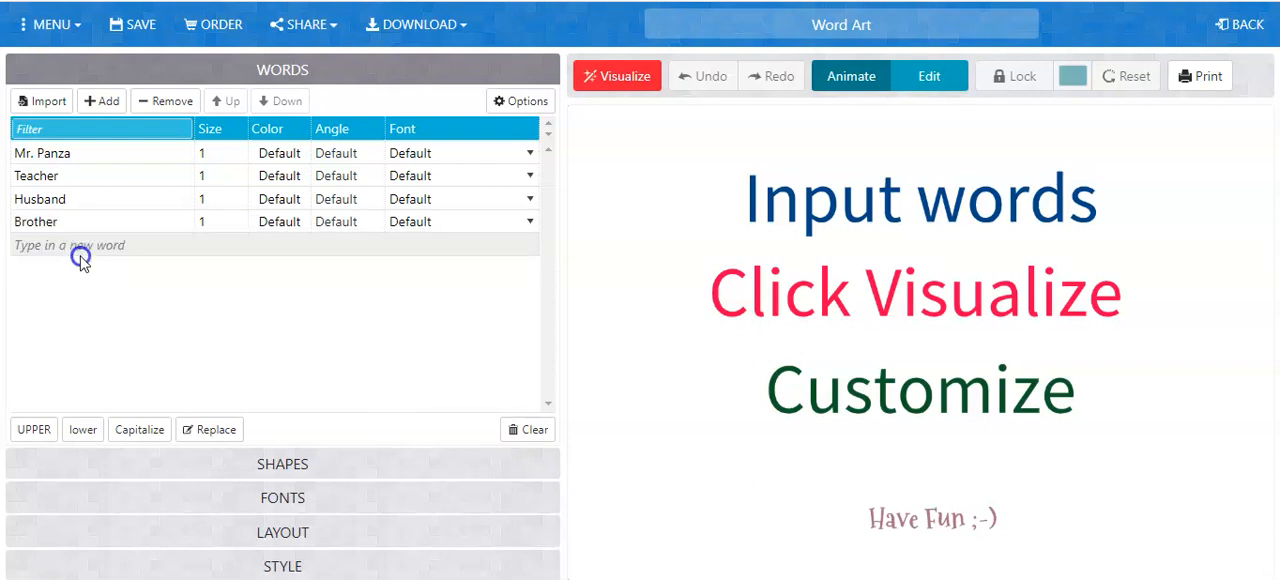
pyautogui.click(105, 245)
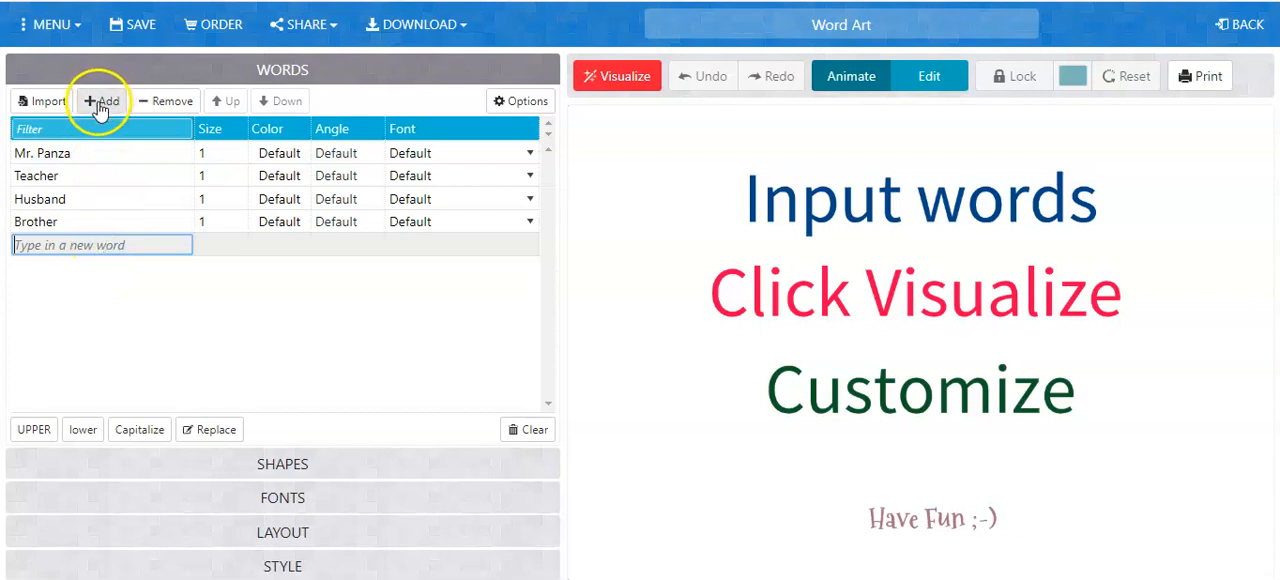
pyautogui.write('si')
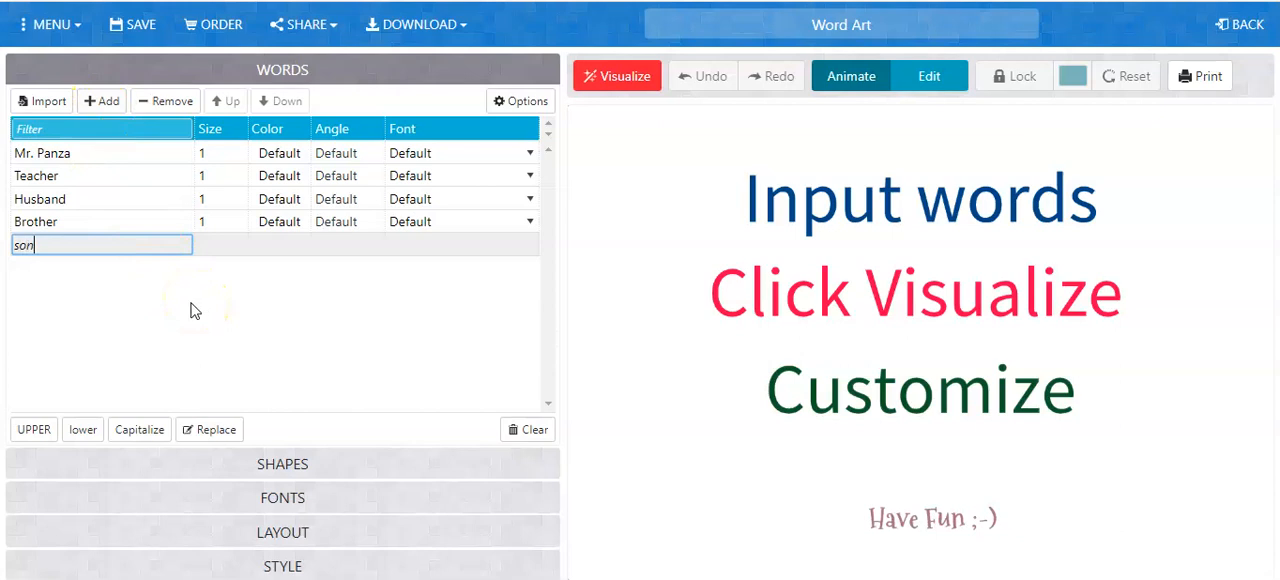
pyautogui.click(103, 101)
pyautogui.click(85, 272)
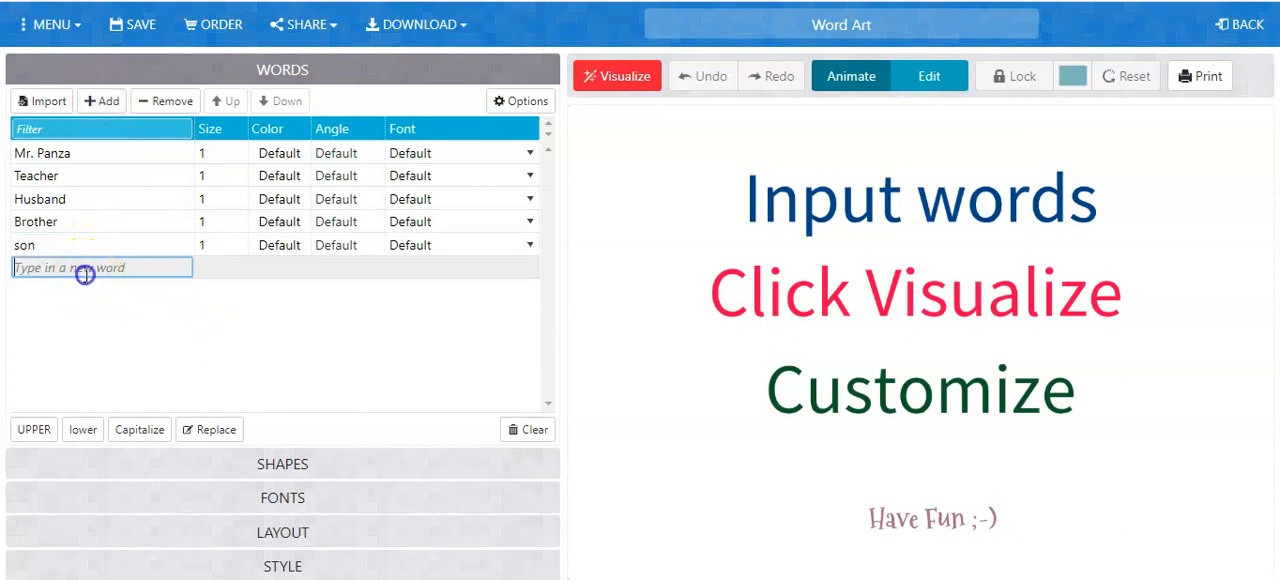
pyautogui.write('Fathe')
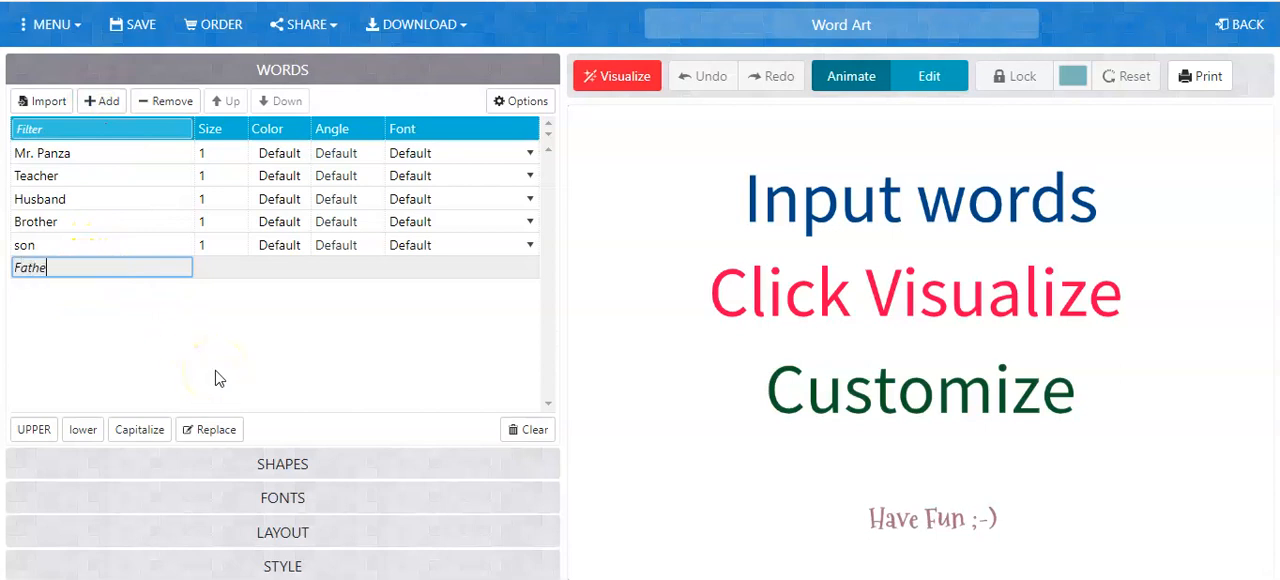
pyautogui.write('r')
pyautogui.click(203, 342)
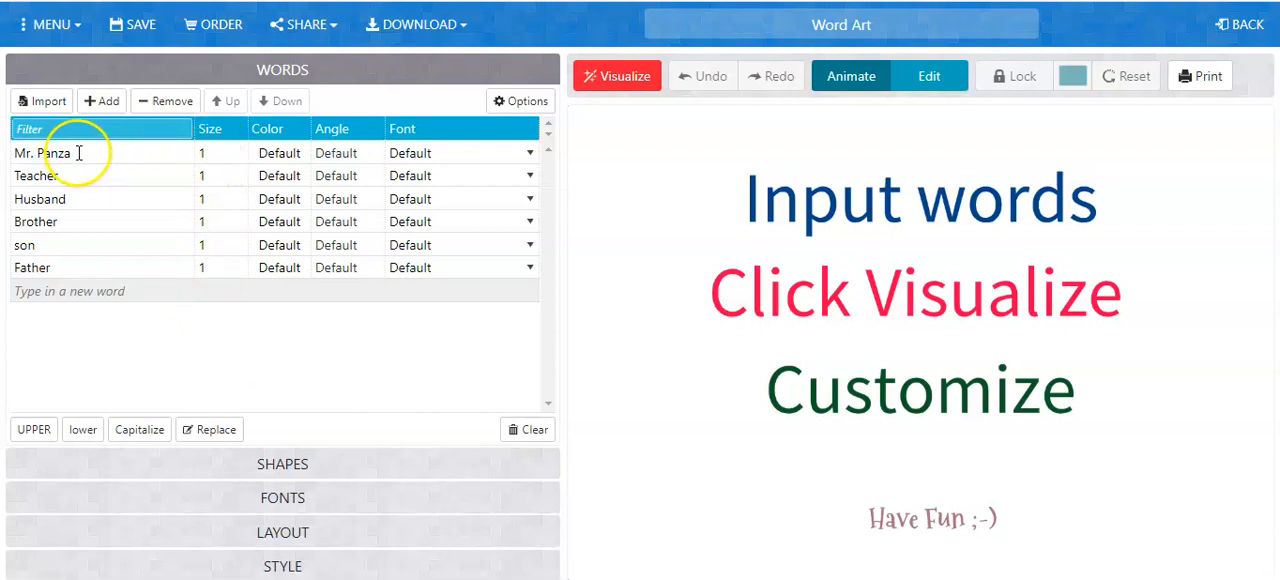
# Set the teacher's name entry to size 10 and its color to blue #0000FF.
pyautogui.click(218, 154)
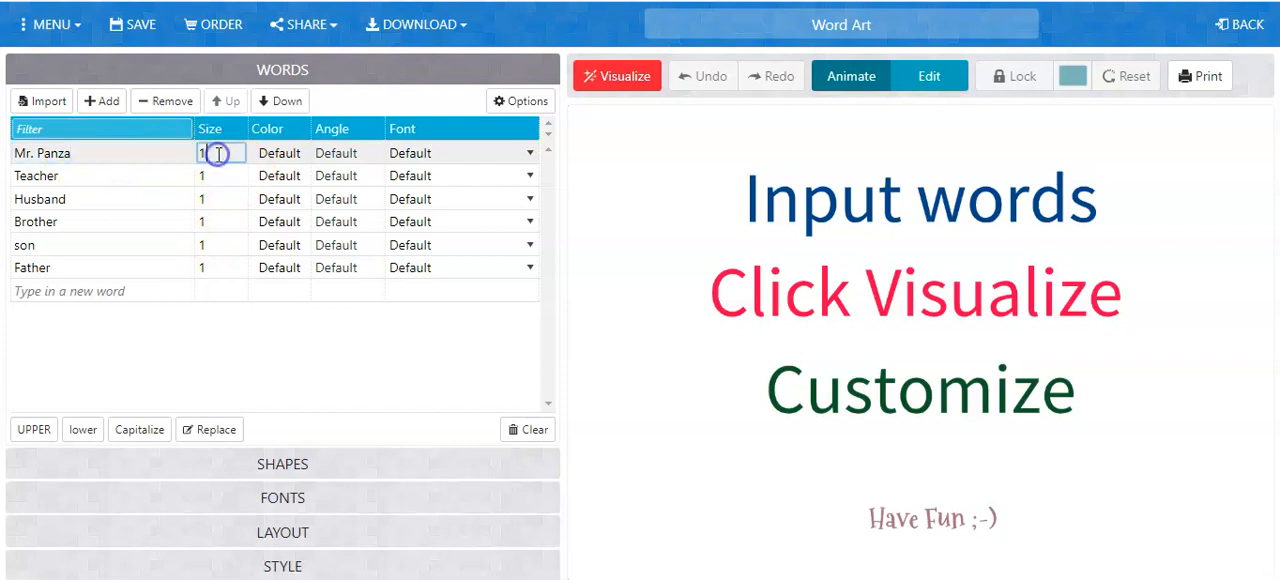
pyautogui.write('10')
pyautogui.click(286, 153)
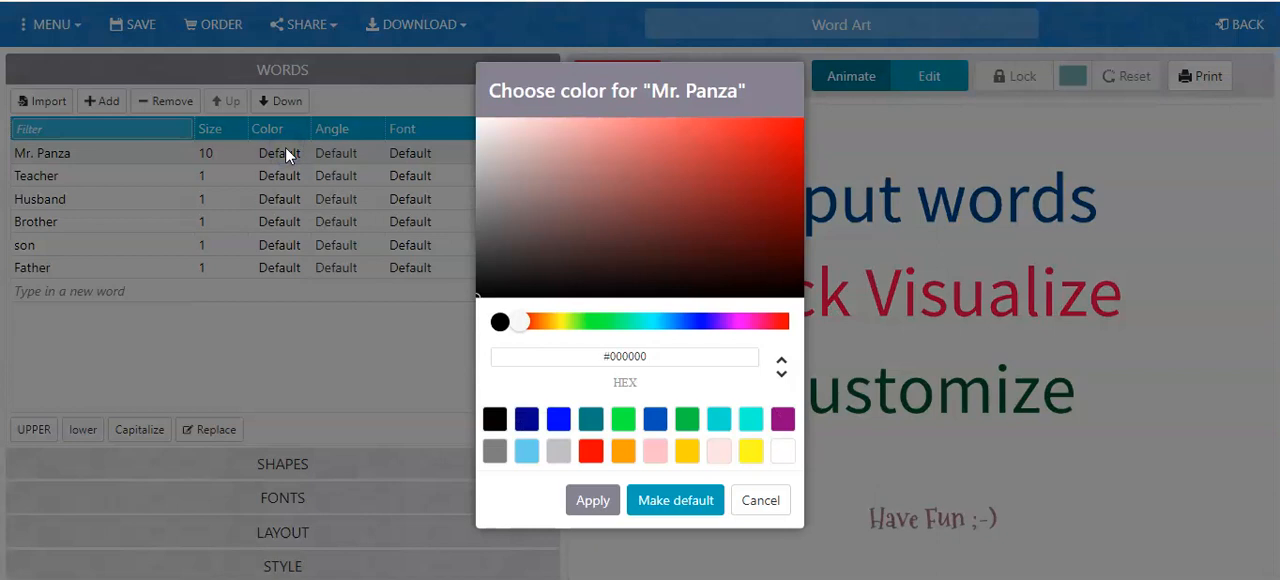
pyautogui.click(558, 418)
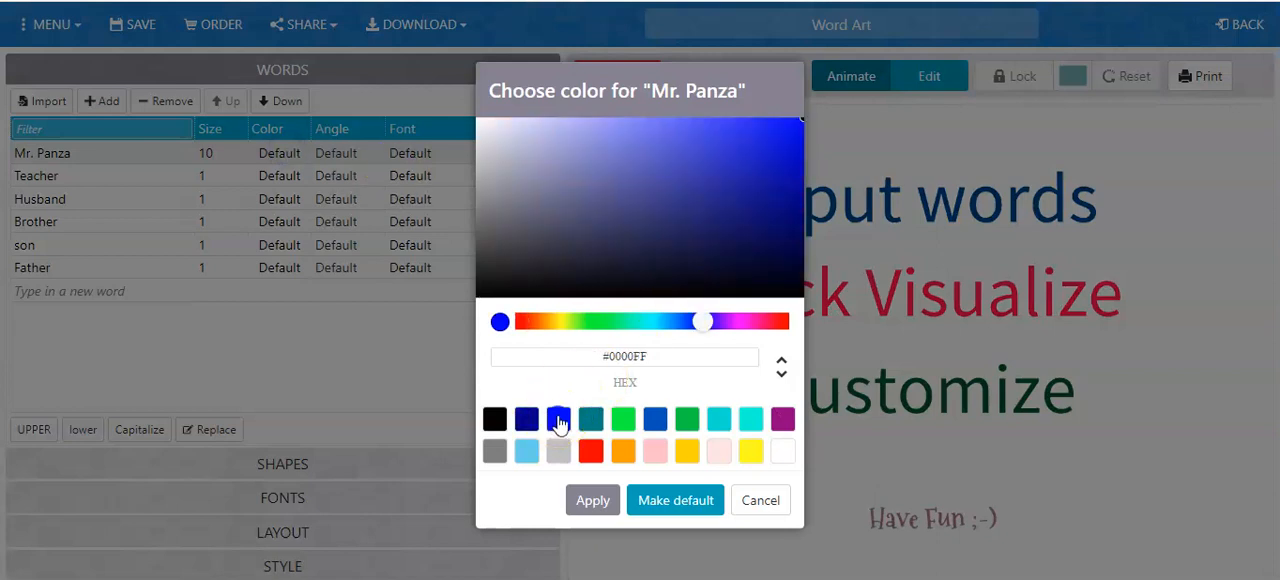
pyautogui.click(594, 500)
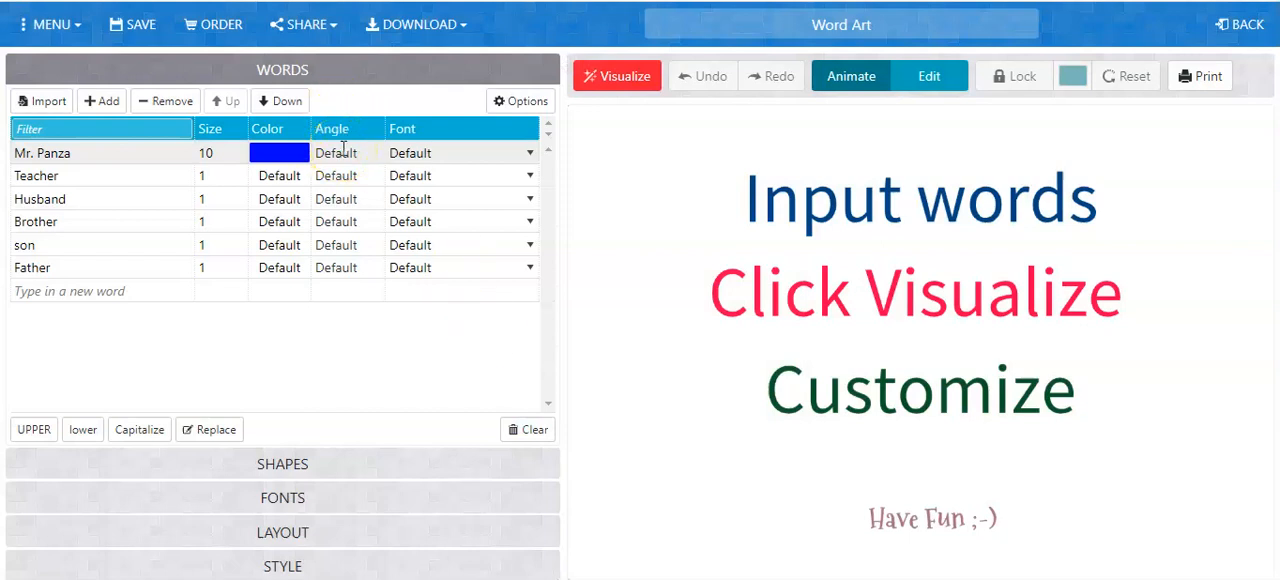
# Set the teacher's name entry to the Lobster Regular font and visualize the word cloud.
pyautogui.click(343, 150)
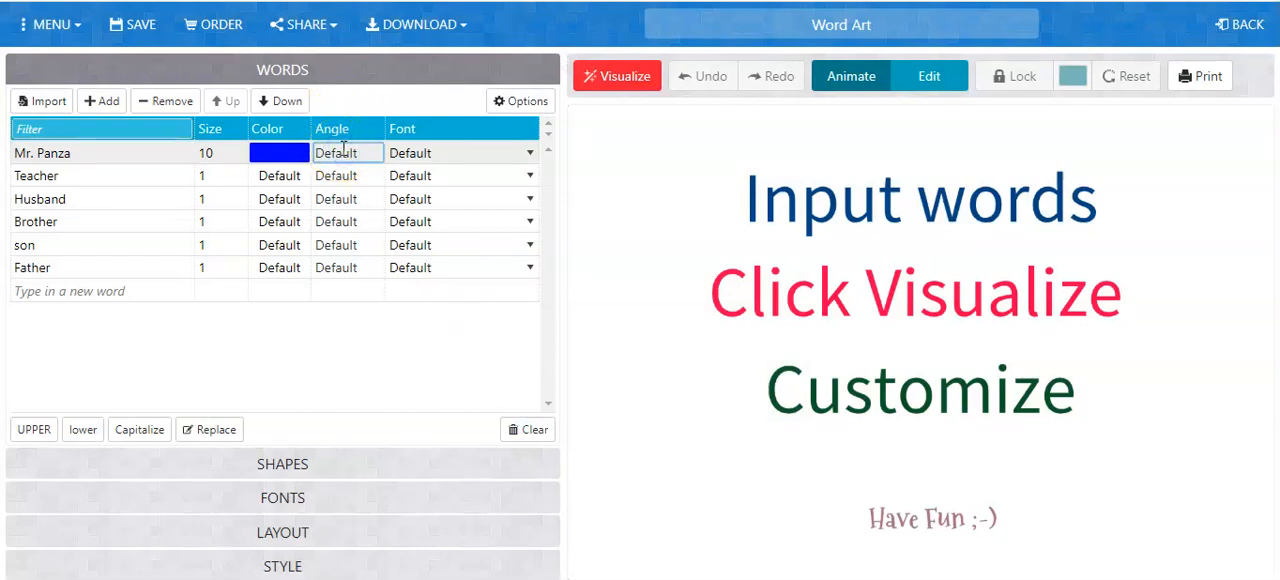
pyautogui.click(433, 158)
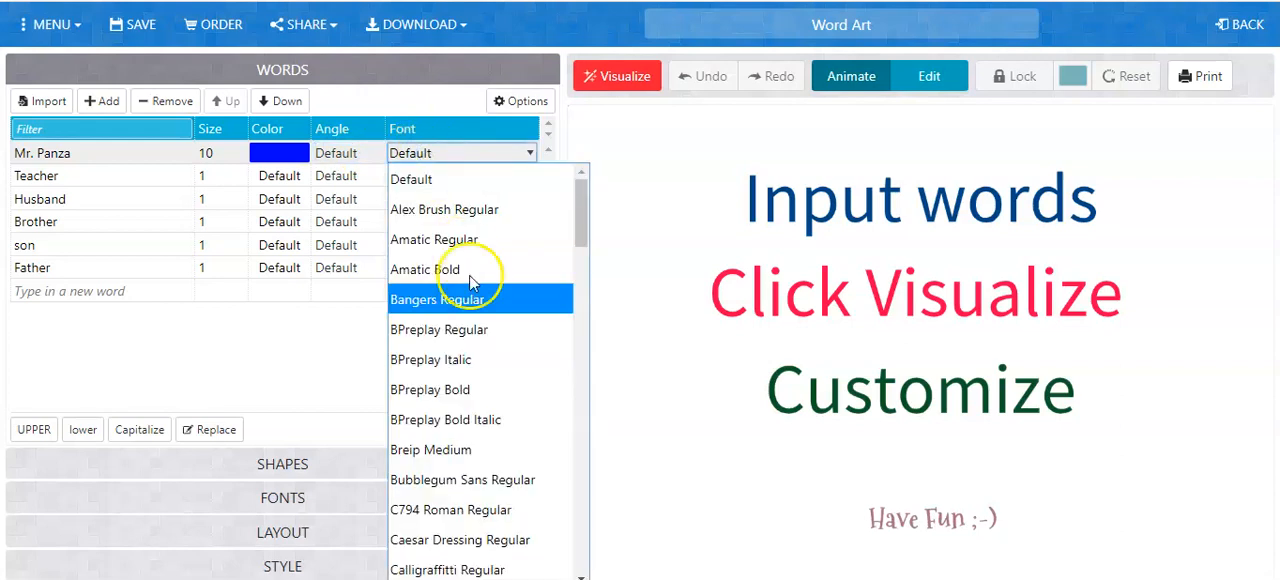
pyautogui.moveTo(580, 230); pyautogui.dragTo(579, 374)
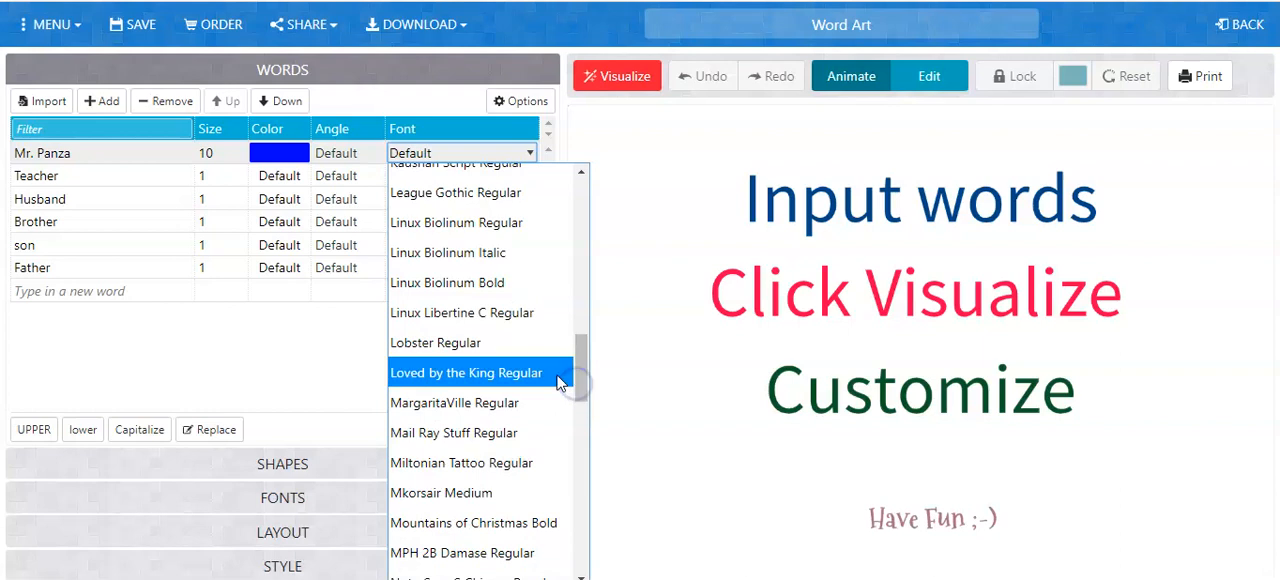
pyautogui.click(500, 345)
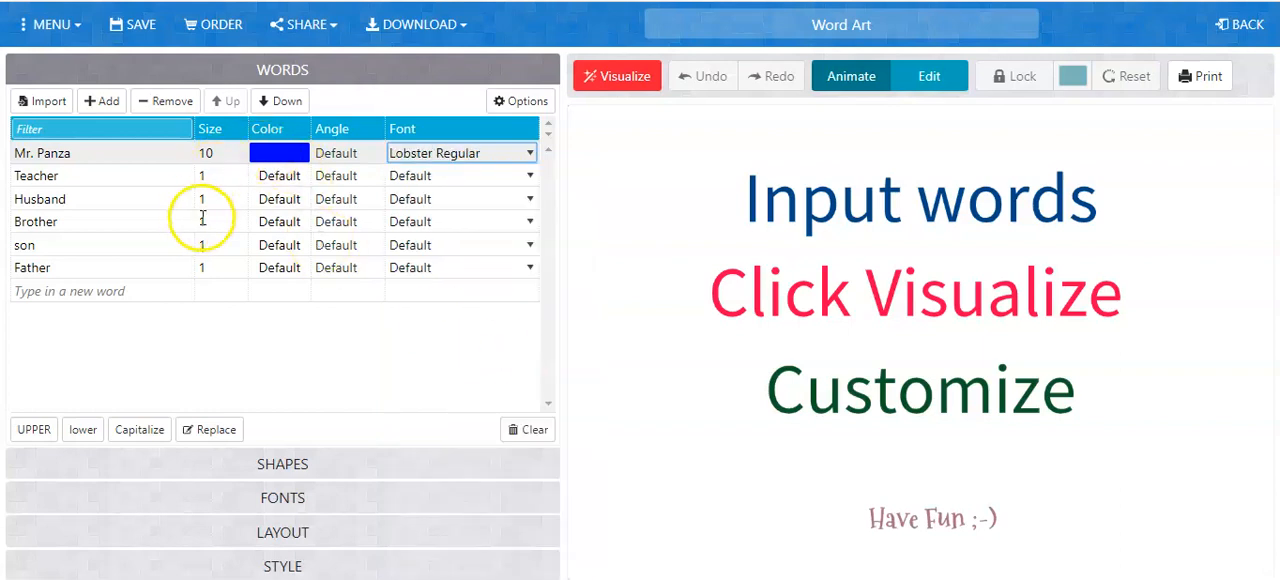
pyautogui.click(288, 362)
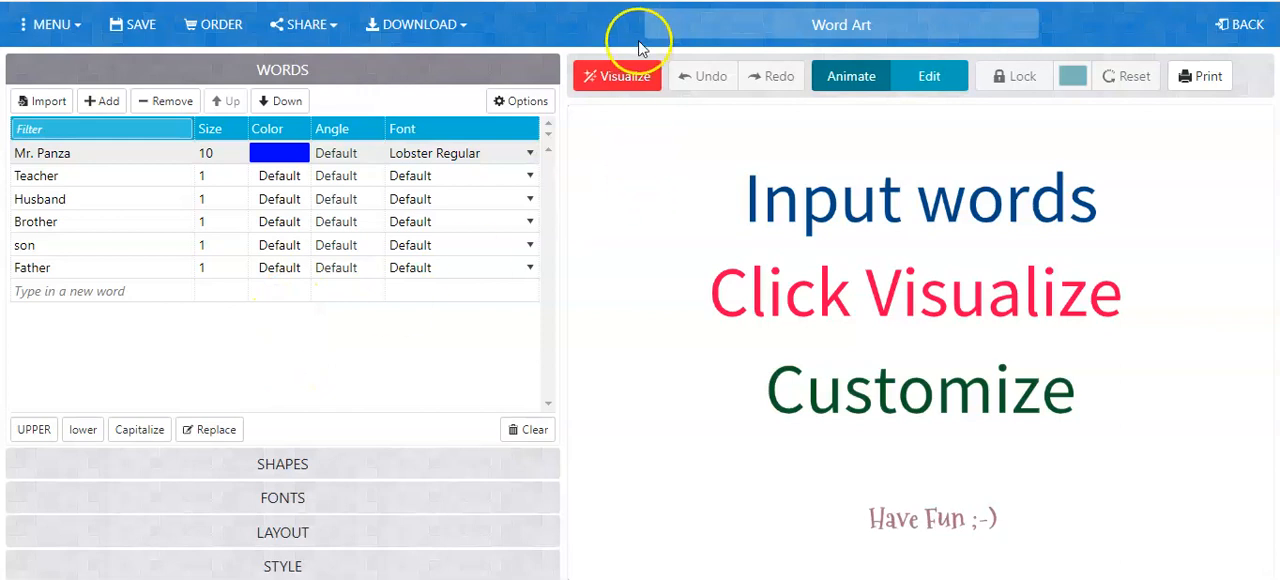
pyautogui.click(616, 80)
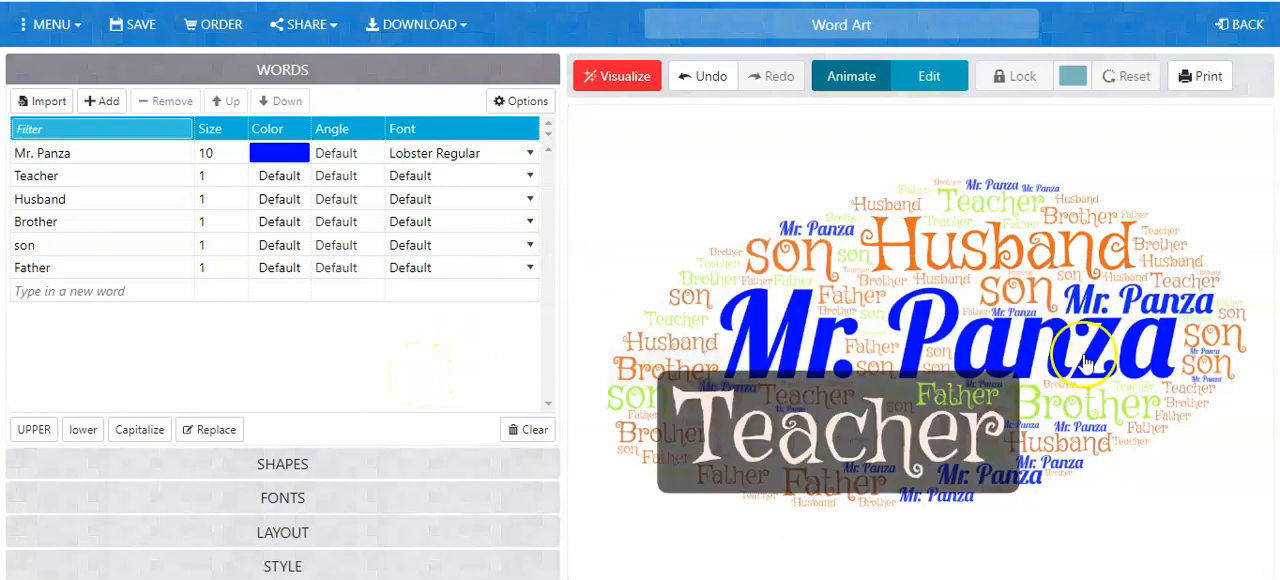
# Choose the light blue square face with the open, surprised mouth as the word cloud's shape.
pyautogui.click(272, 464)
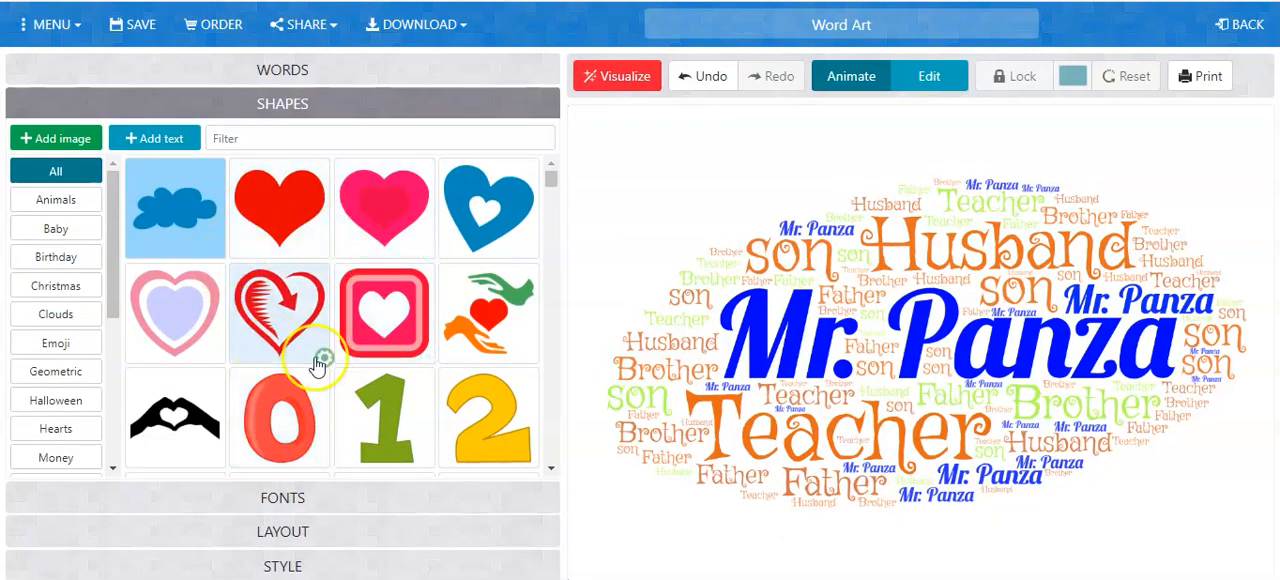
pyautogui.moveTo(551, 180); pyautogui.dragTo(547, 285)
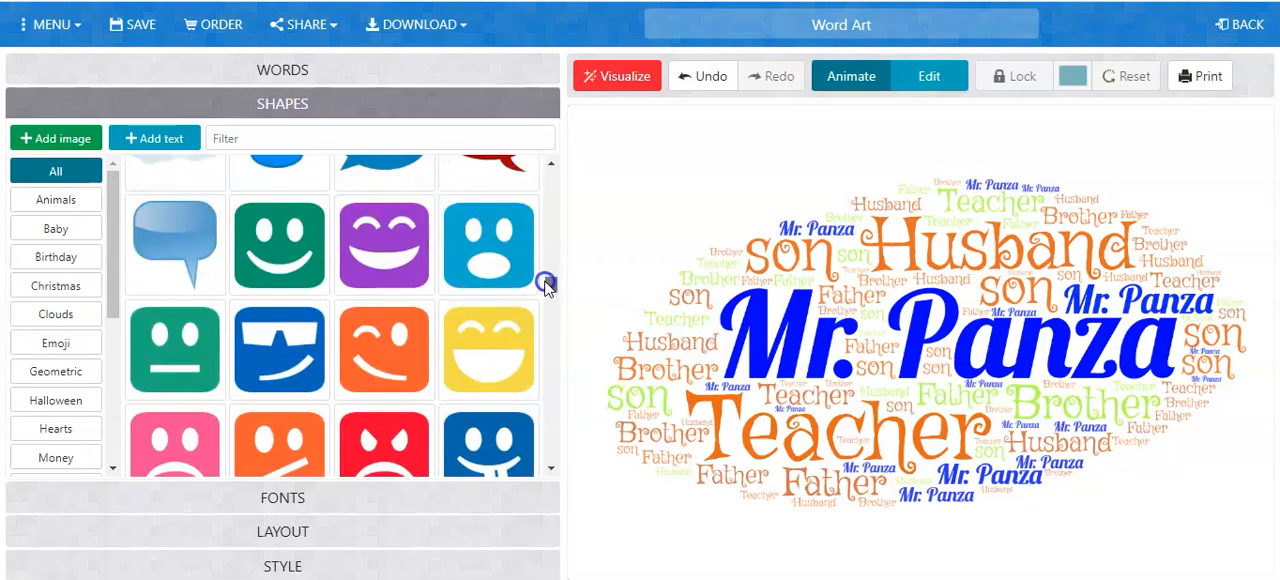
pyautogui.click(483, 255)
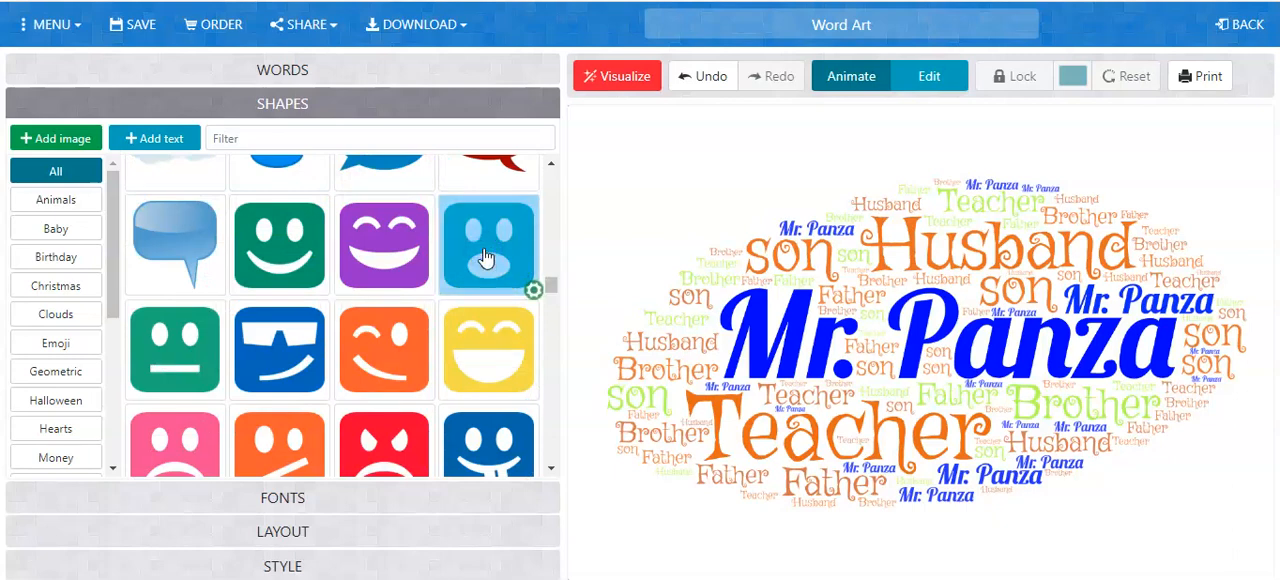
# Visualize the word cloud in the selected surprised face shape.
pyautogui.moveTo(812, 232); pyautogui.dragTo(803, 246)
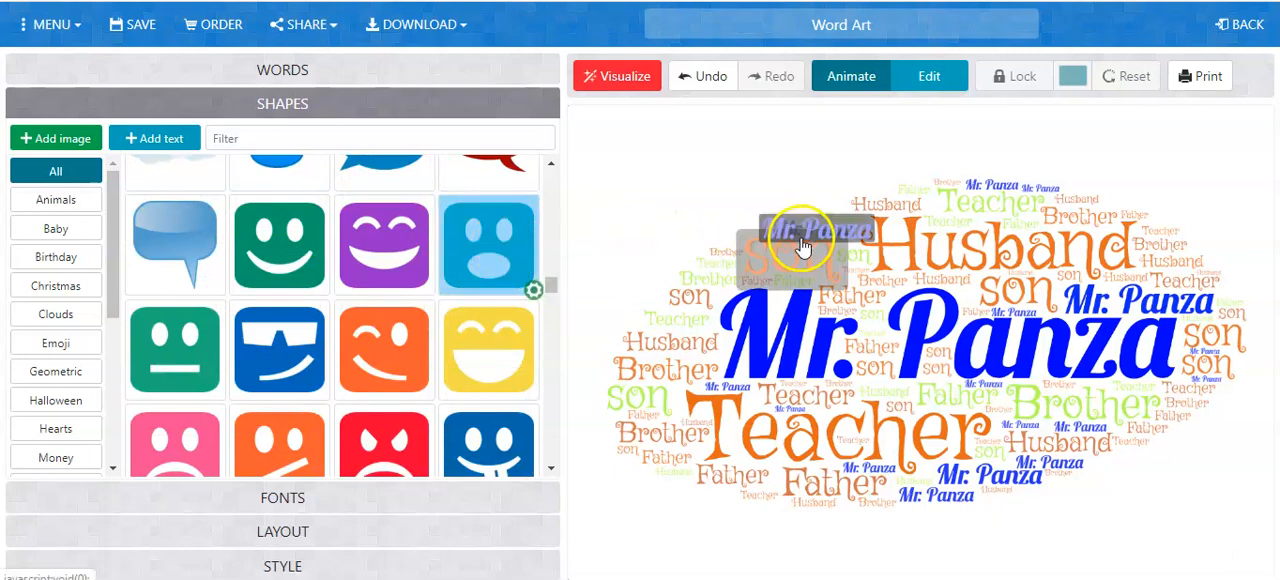
pyautogui.click(618, 84)
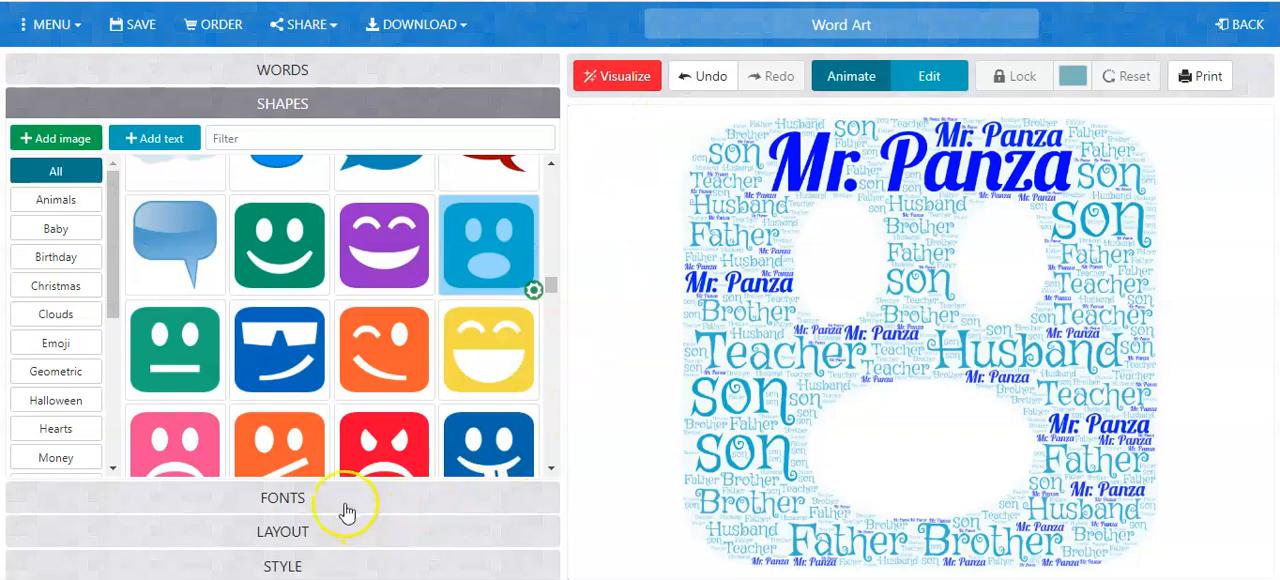
# Choose Kaushan Script as the font for the words that use the default font.
pyautogui.click(332, 500)
pyautogui.scroll(-5, 330, 506)
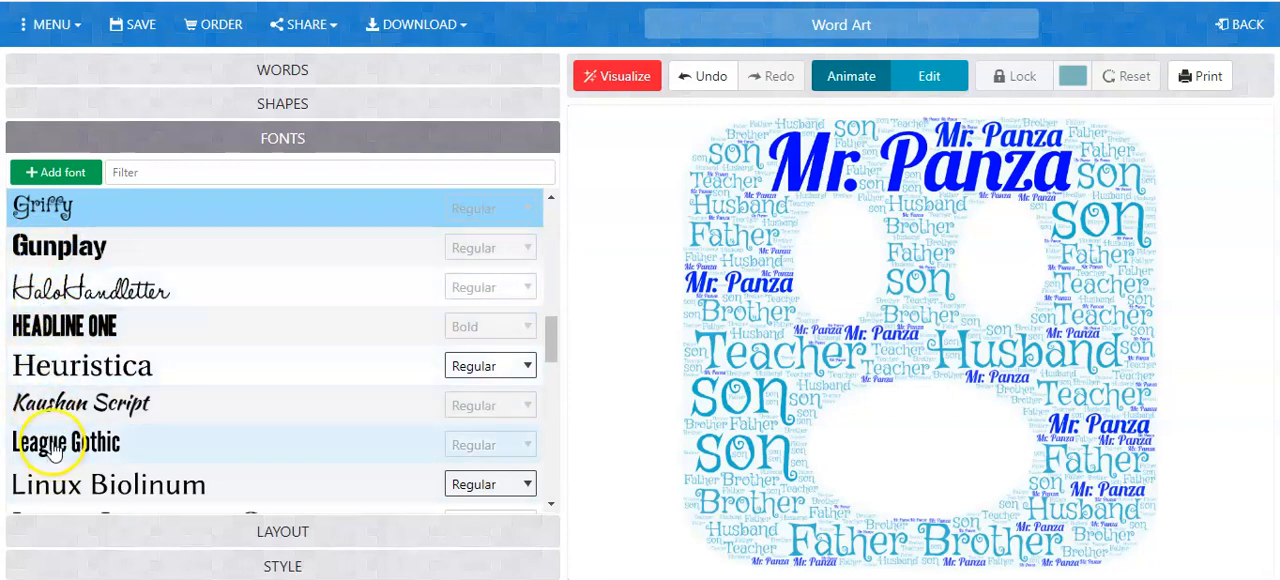
pyautogui.click(95, 405)
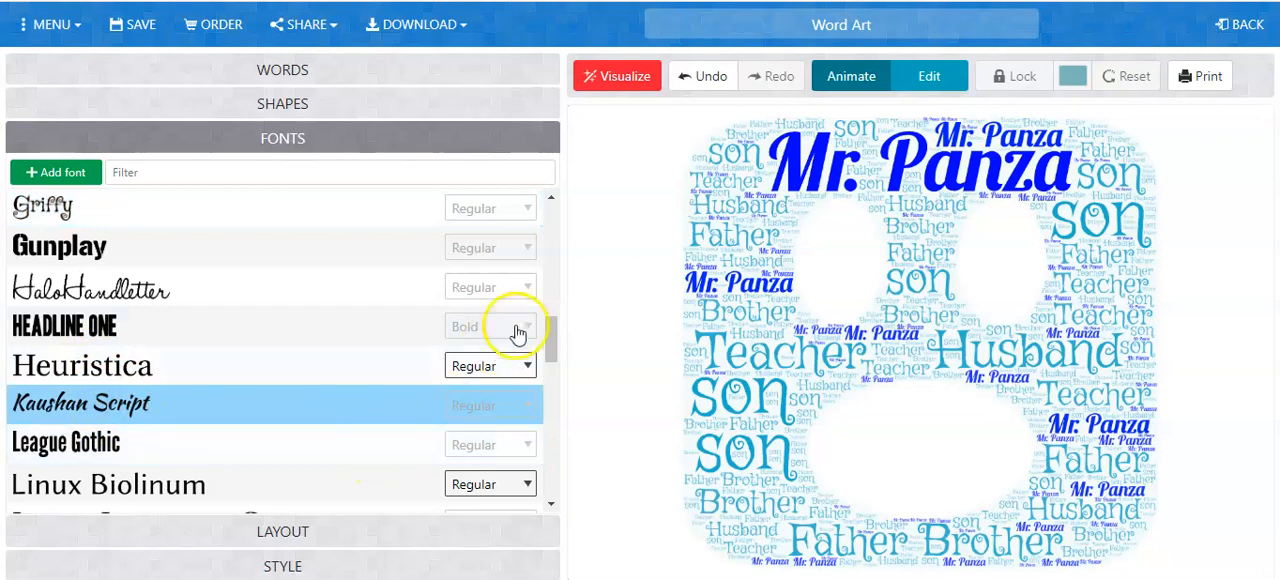
# Apply the Random layout to the words and visualize the word cloud with the new font and layout.
pyautogui.click(266, 532)
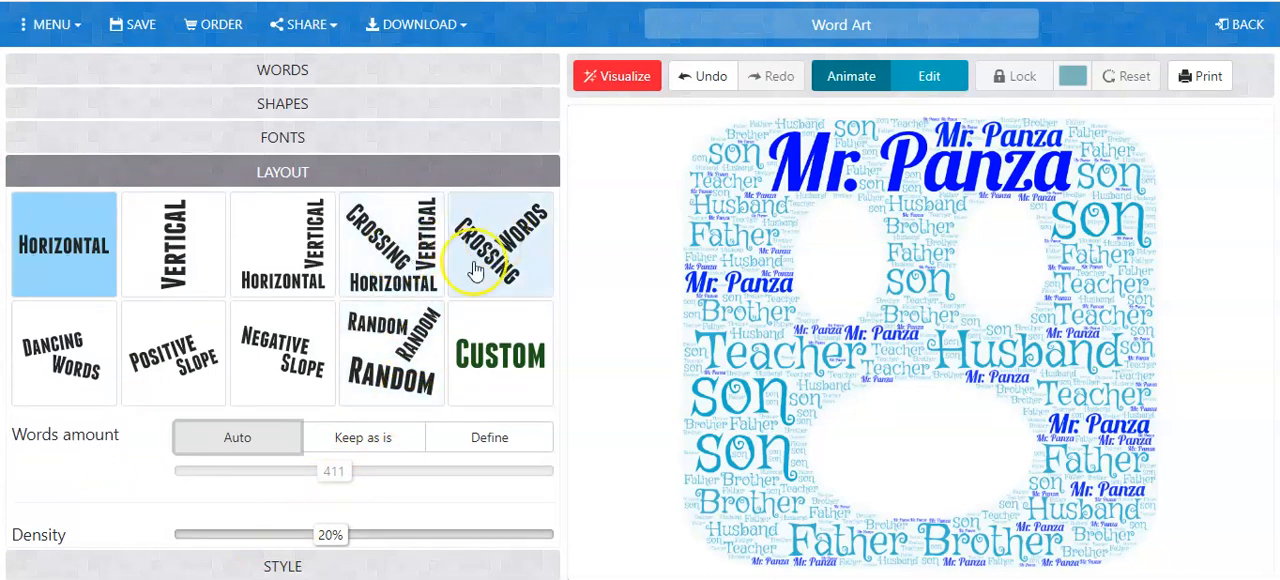
pyautogui.click(392, 364)
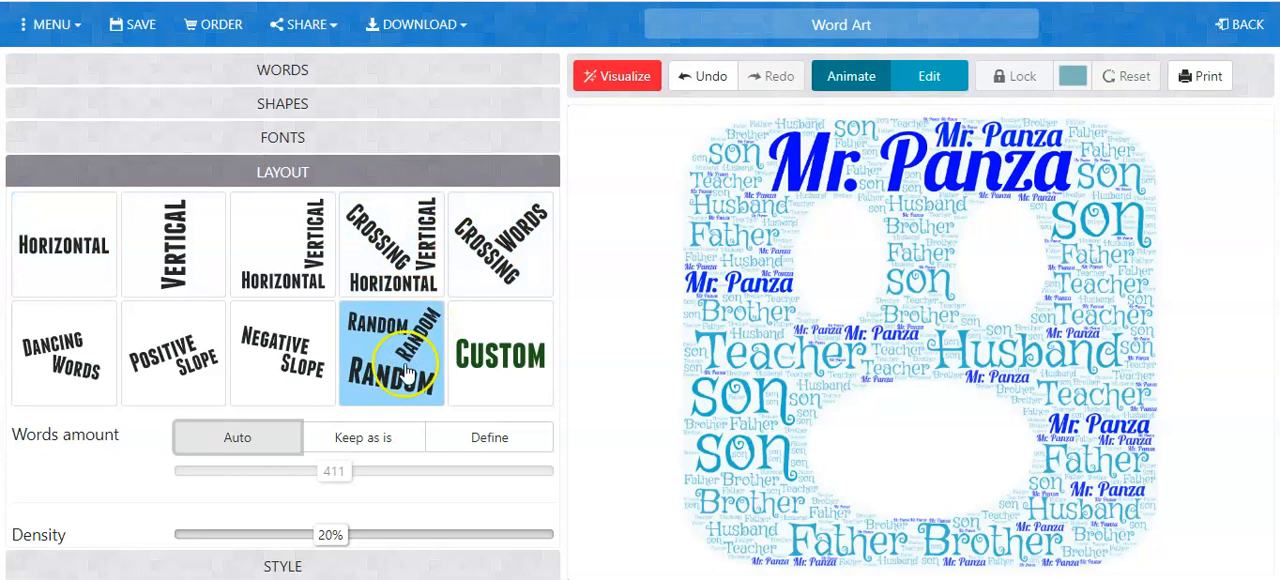
pyautogui.click(335, 564)
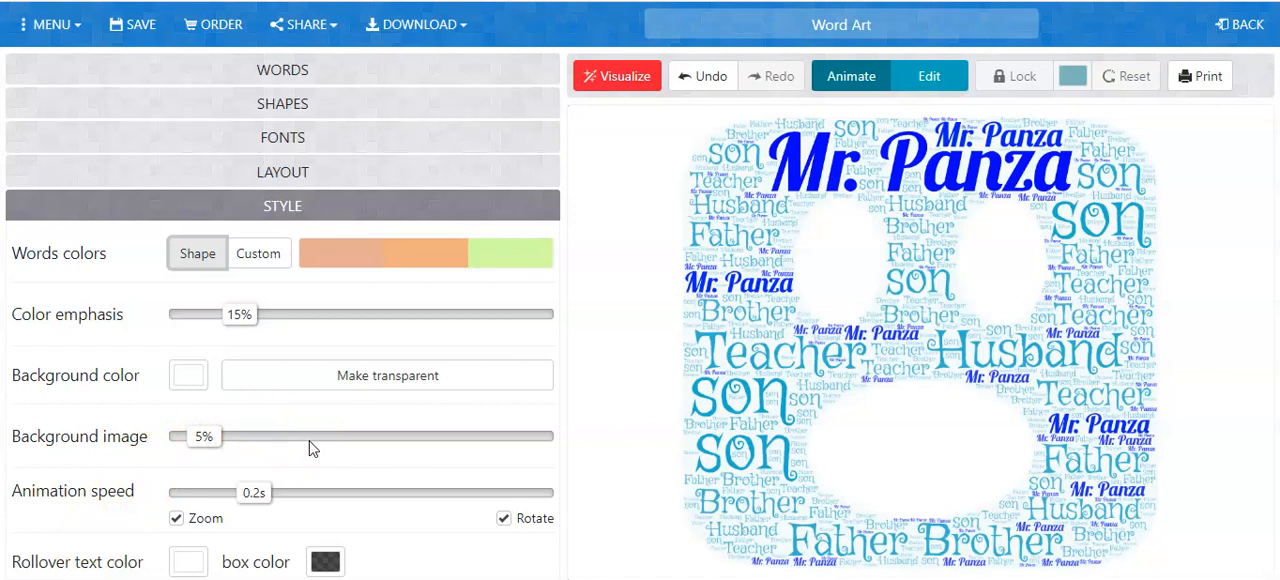
pyautogui.click(617, 78)
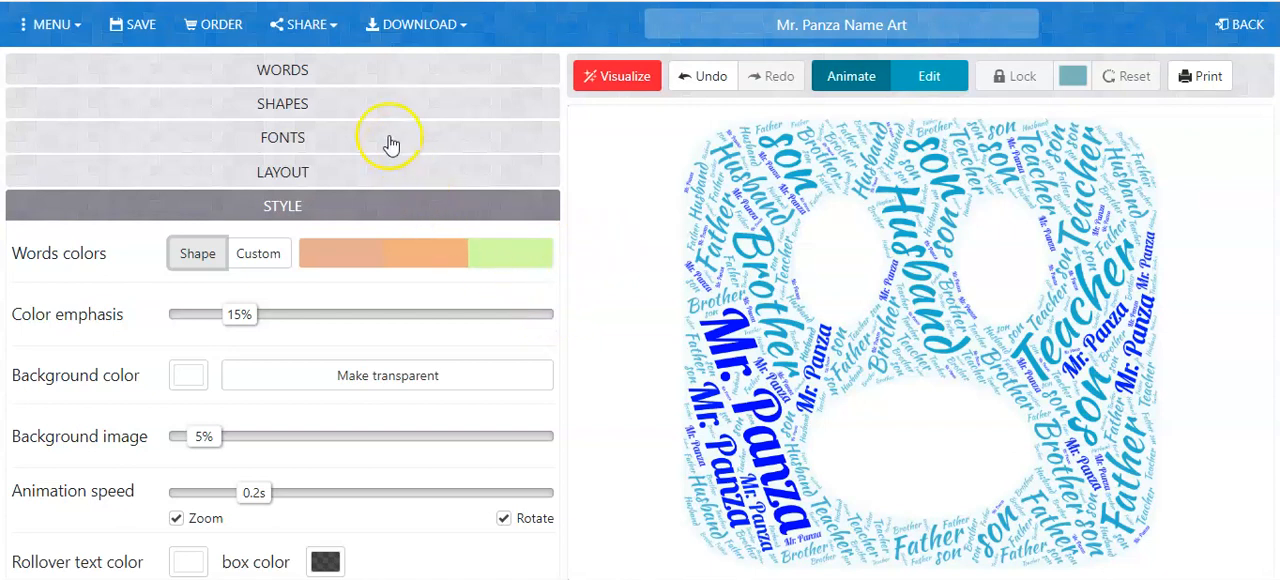
# Review the word list and the shape, font, layout and style settings of the word cloud.
pyautogui.click(337, 68)
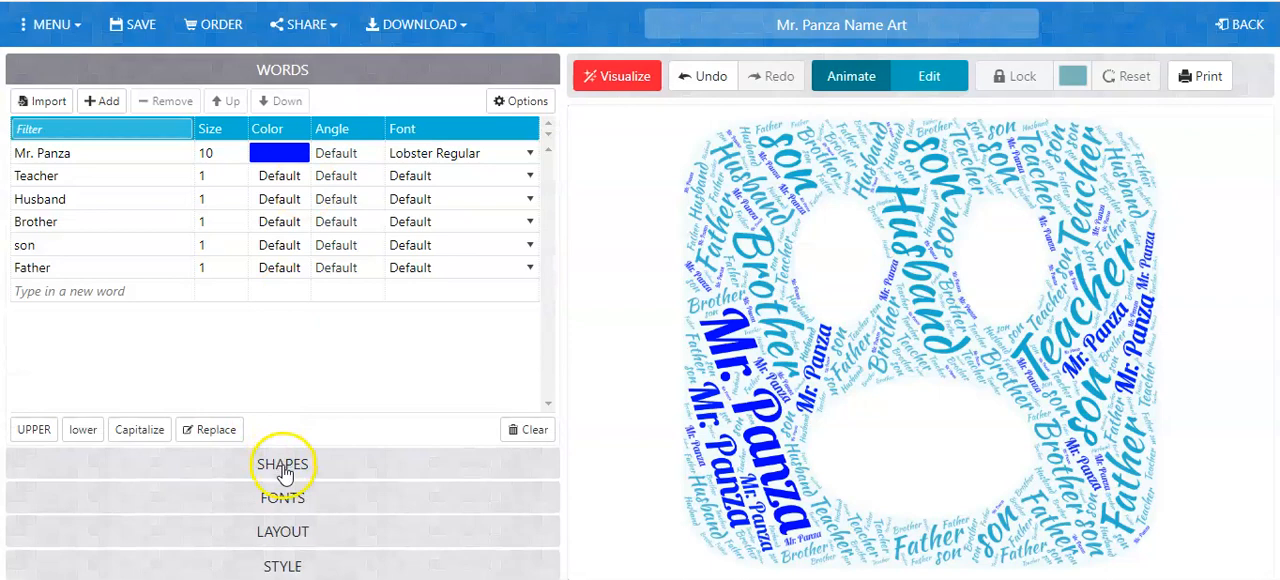
pyautogui.click(285, 463)
pyautogui.click(285, 500)
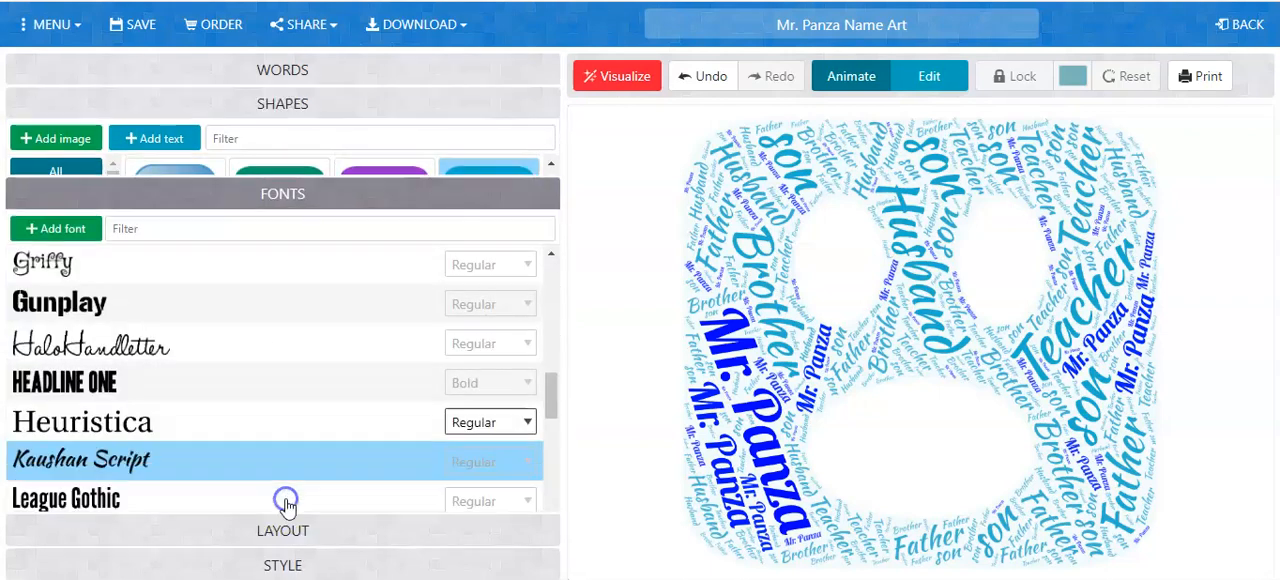
pyautogui.click(285, 529)
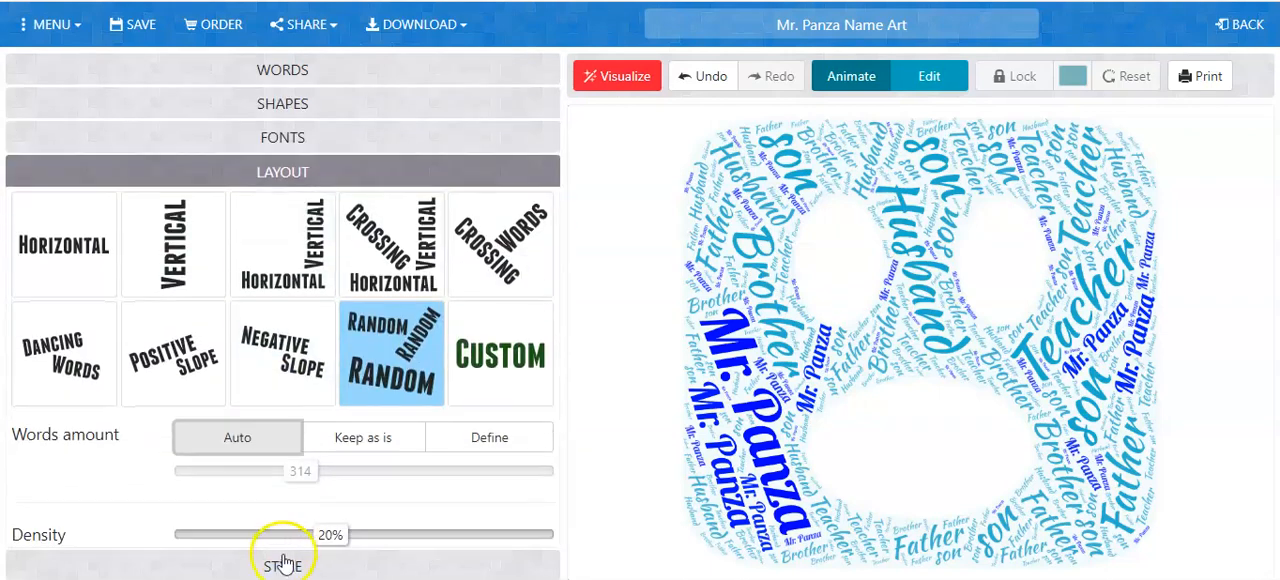
pyautogui.click(285, 563)
# Save the finished word cloud.
pyautogui.click(600, 88)
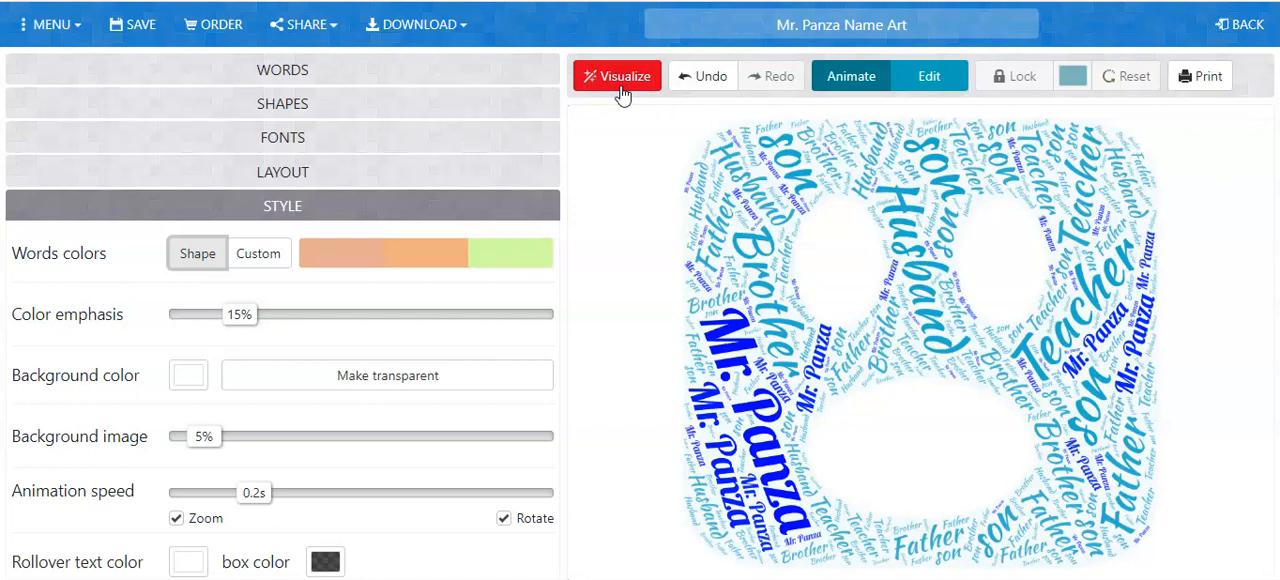
pyautogui.click(122, 24)
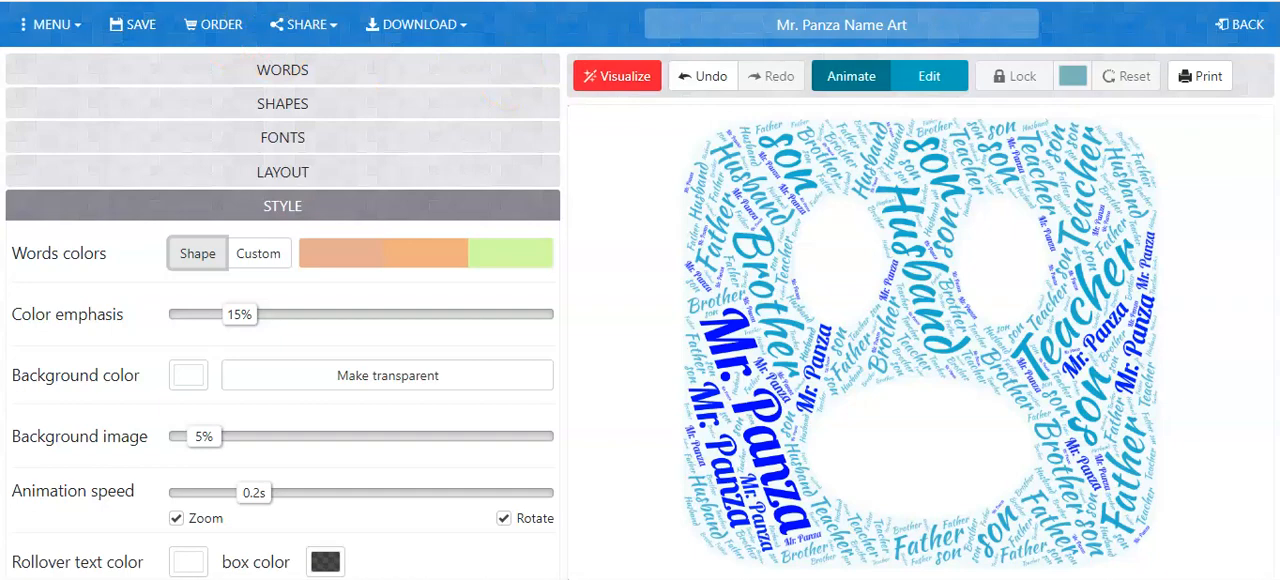